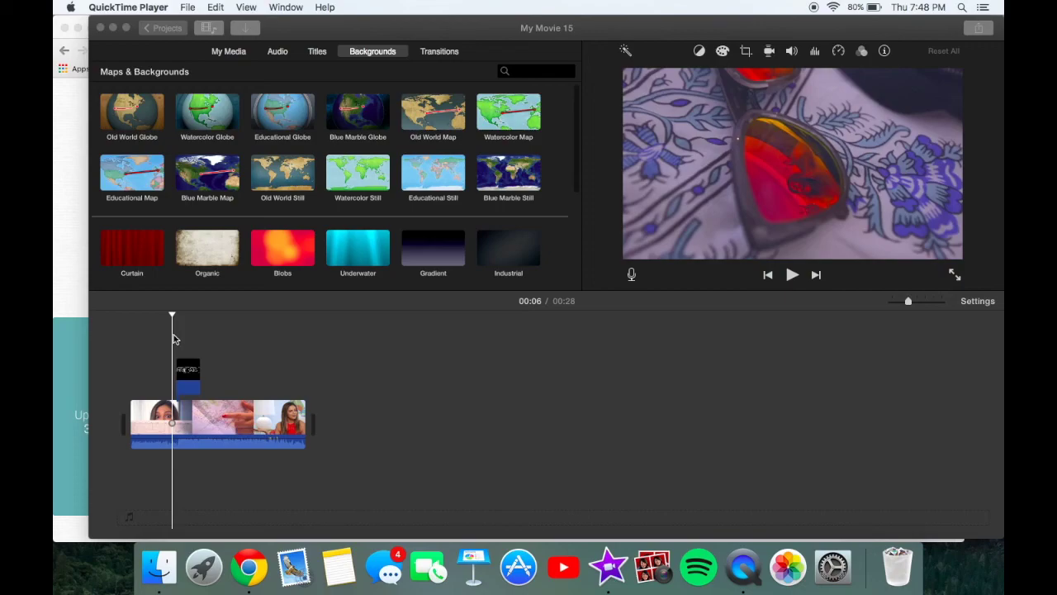
# - Play the movie in the timeline from just before the iMovie Hacks title clip through the end of that title
pyautogui.click(185, 340)
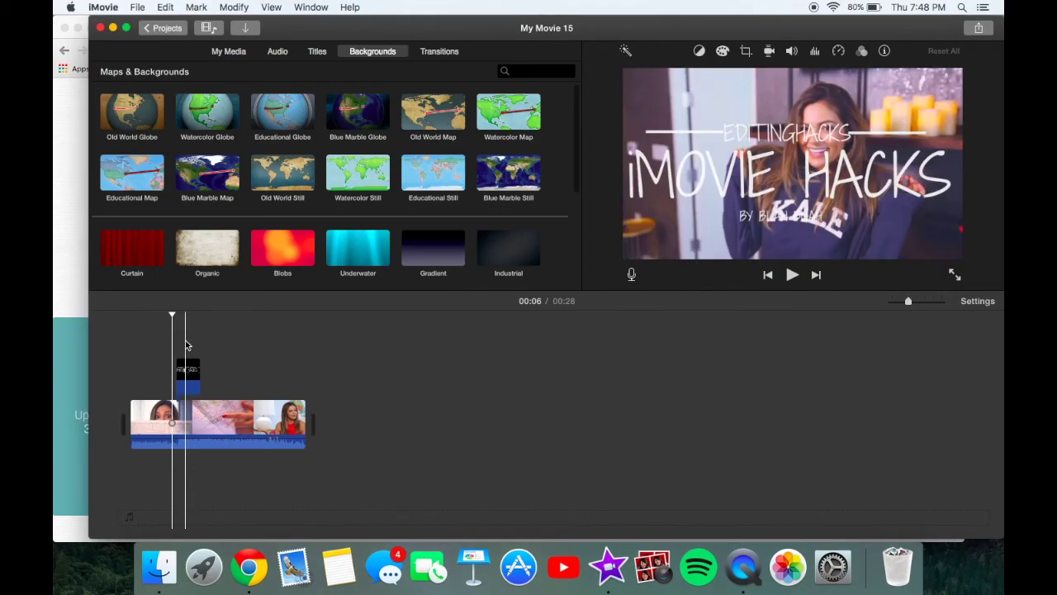
pyautogui.click(185, 340)
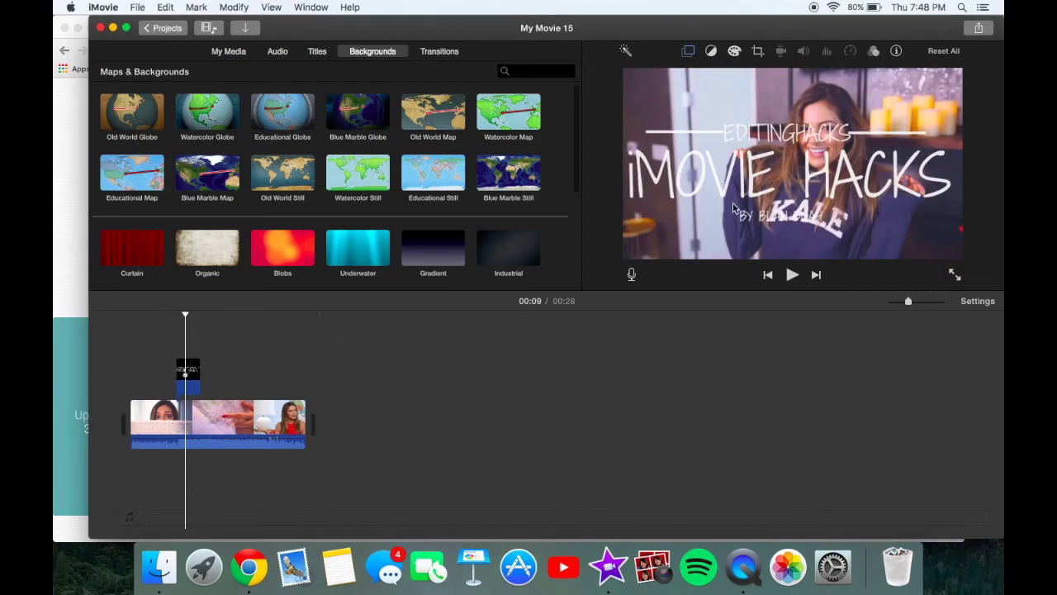
pyautogui.click(173, 335)
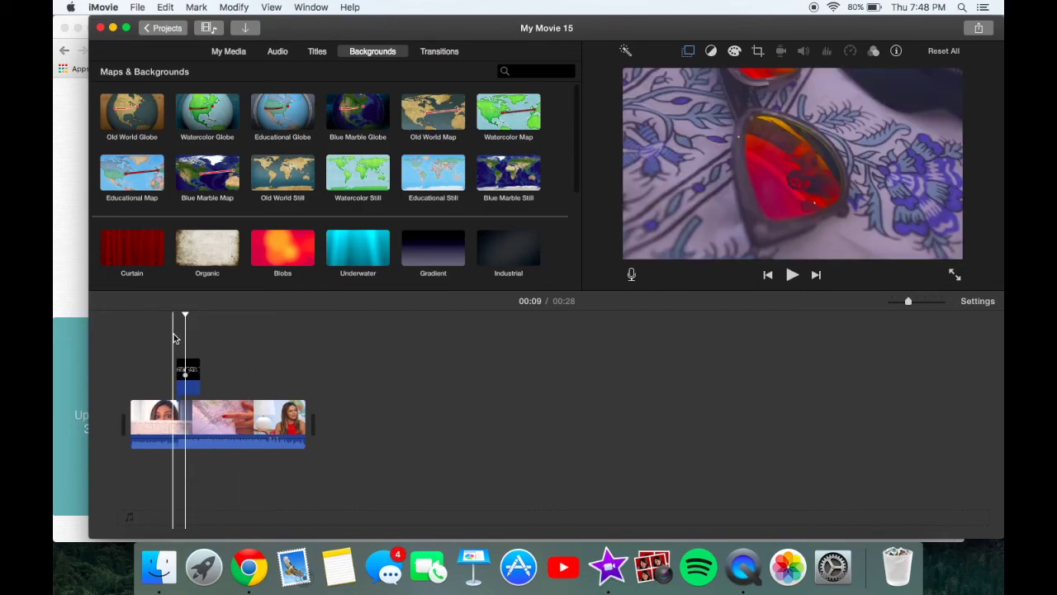
pyautogui.press('space')
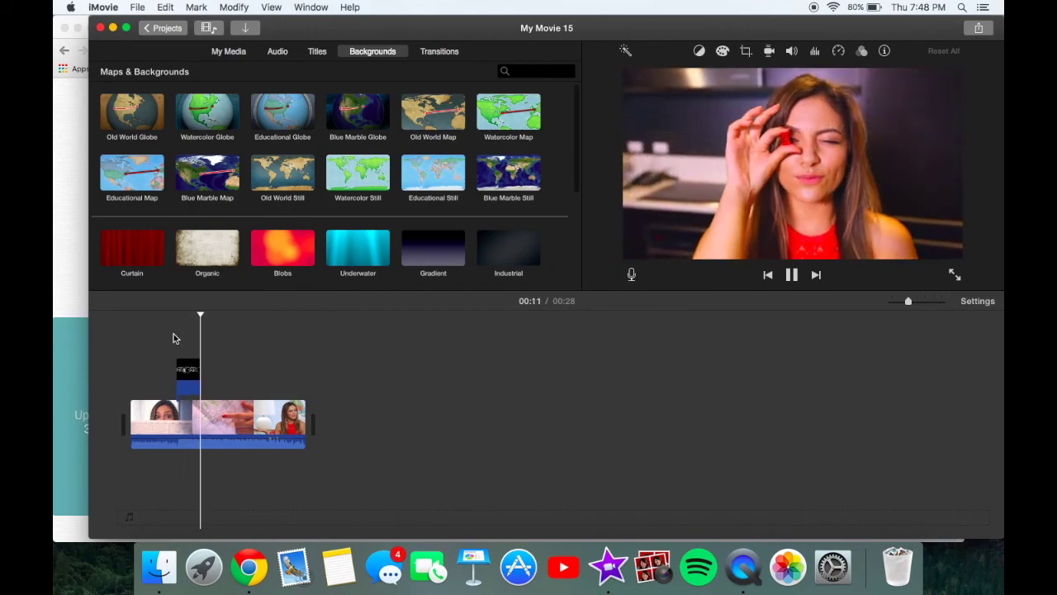
pyautogui.press('space')
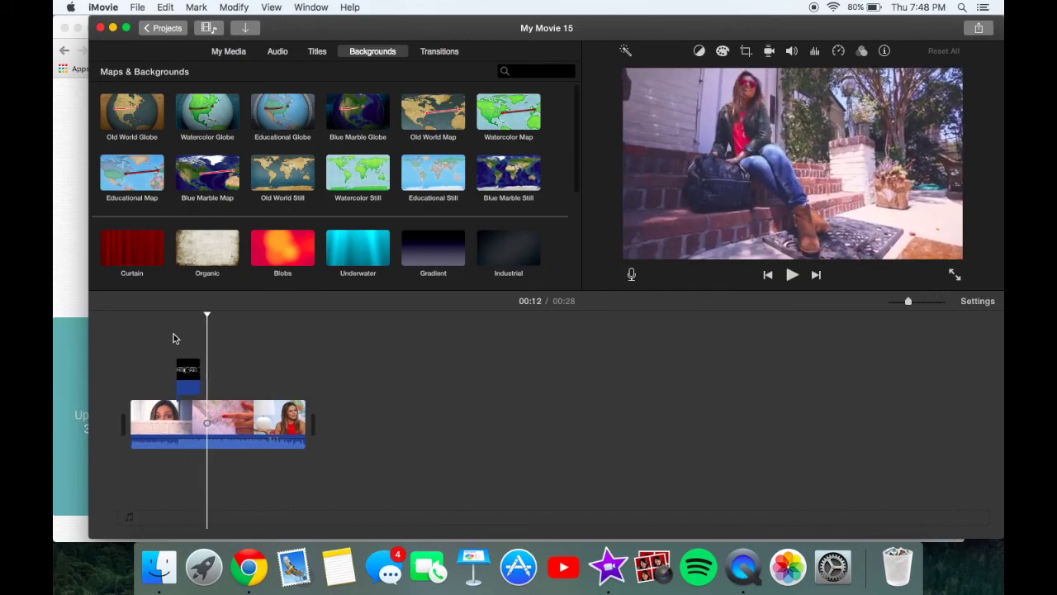
# - Minimize the movie project, open UntitledH.png in Preview as a reference, and move its window aside with the Finder window closed
pyautogui.click(113, 29)
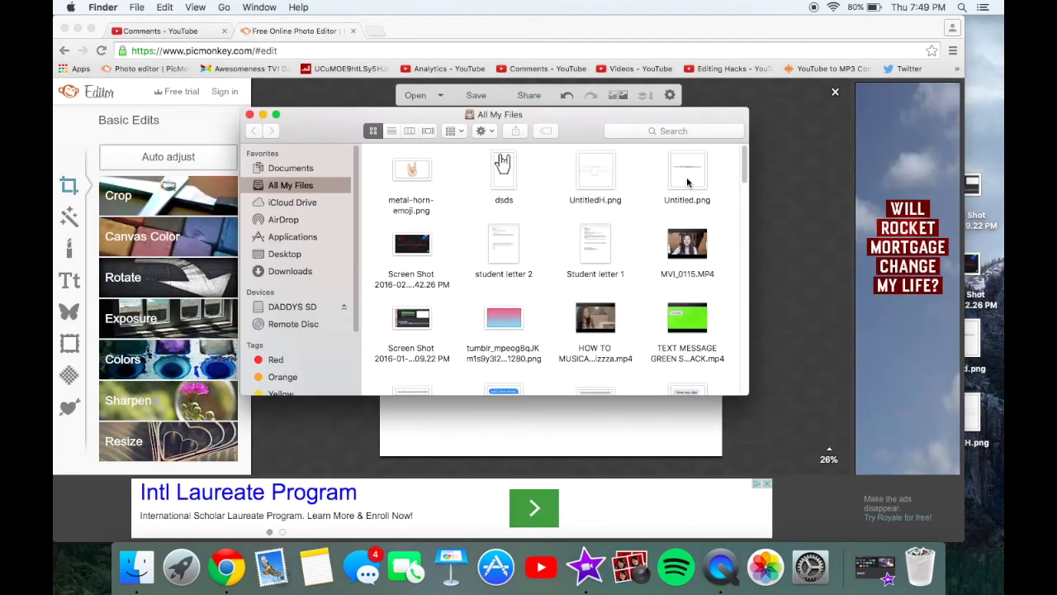
pyautogui.doubleClick(596, 169)
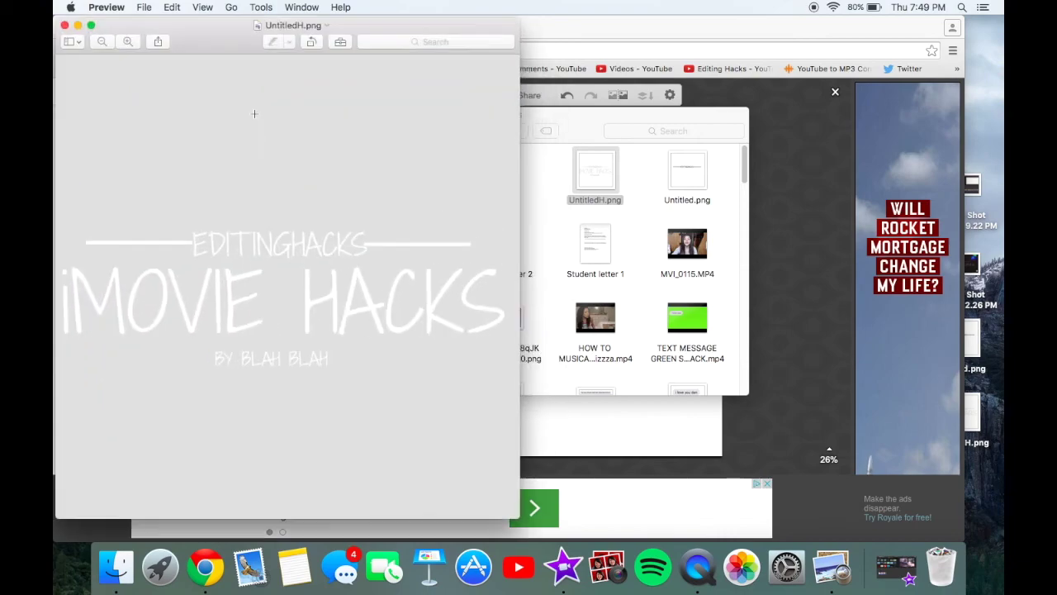
pyautogui.moveTo(223, 25); pyautogui.dragTo(209, 194)
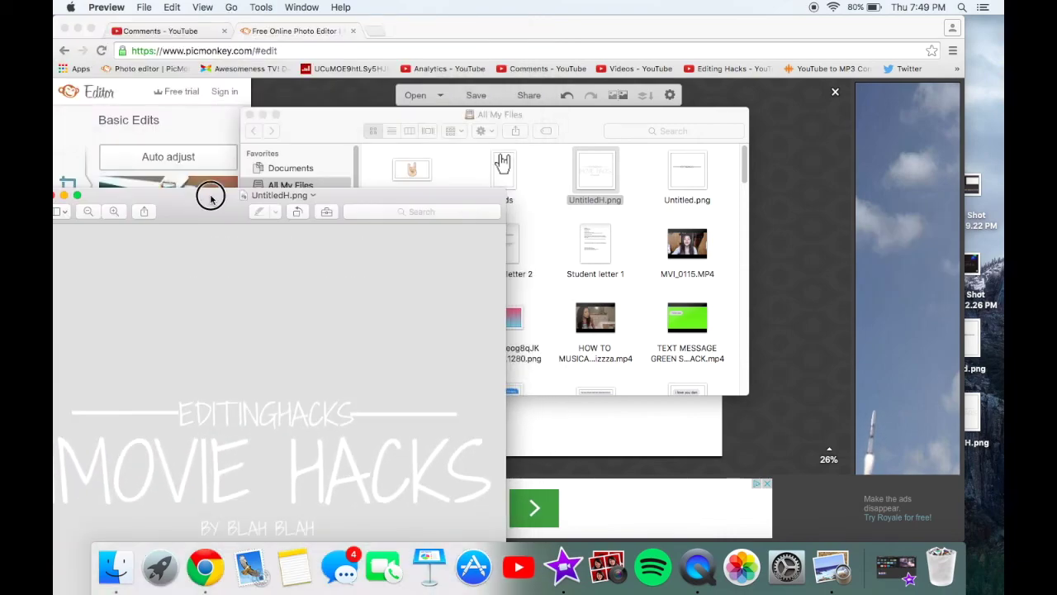
pyautogui.click(249, 114)
pyautogui.moveTo(229, 207); pyautogui.dragTo(798, 48)
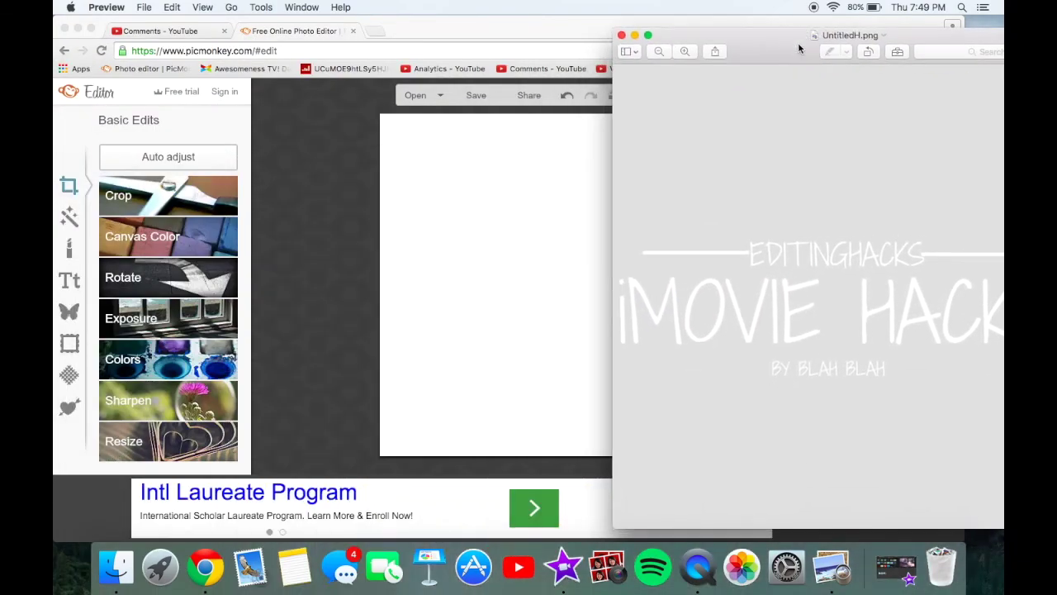
# - Switch to the PicMonkey editor in Chrome and make the blank canvas transparent
pyautogui.click(320, 197)
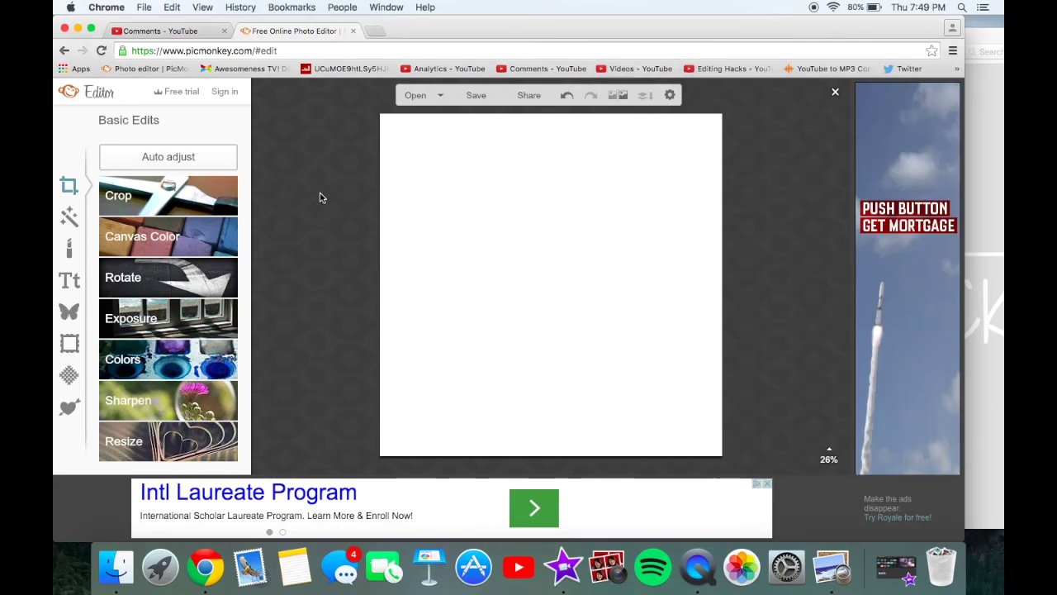
pyautogui.click(183, 236)
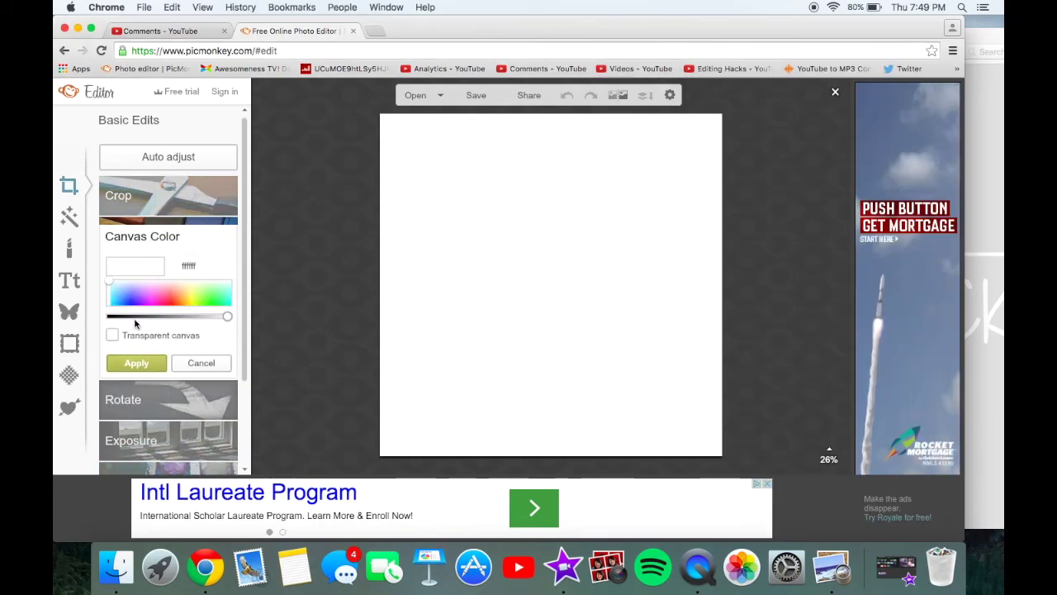
pyautogui.click(113, 335)
pyautogui.click(134, 361)
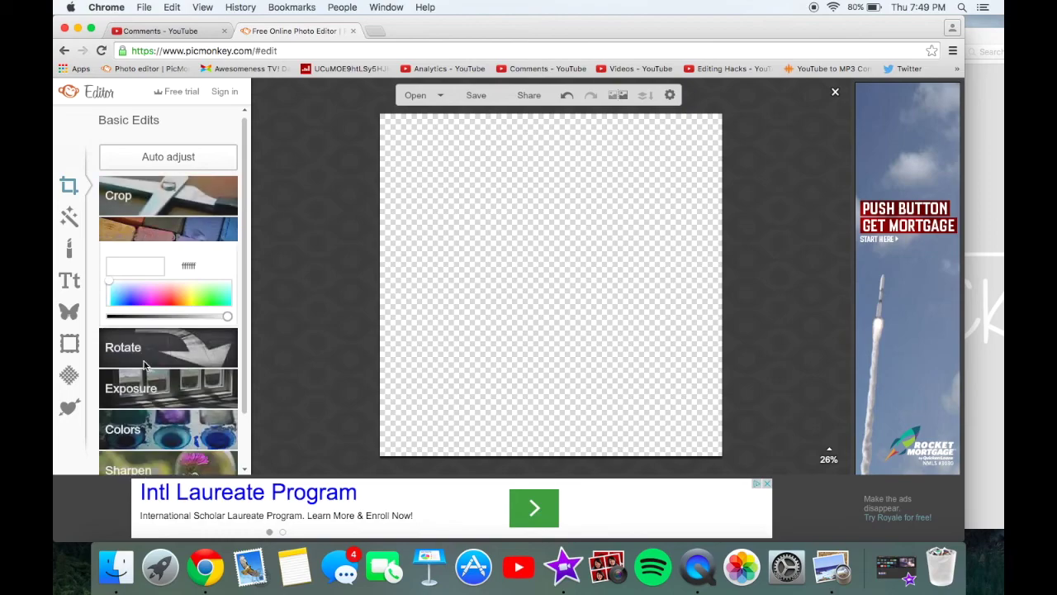
# - Add a black rectangle from the Geometric overlays to the transparent canvas
pyautogui.click(73, 283)
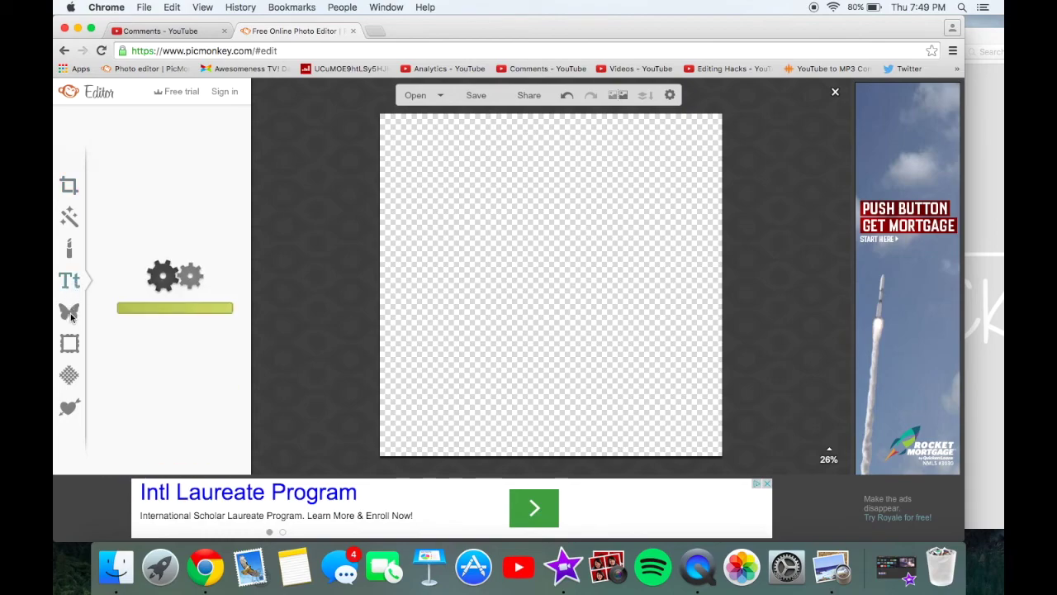
pyautogui.click(69, 312)
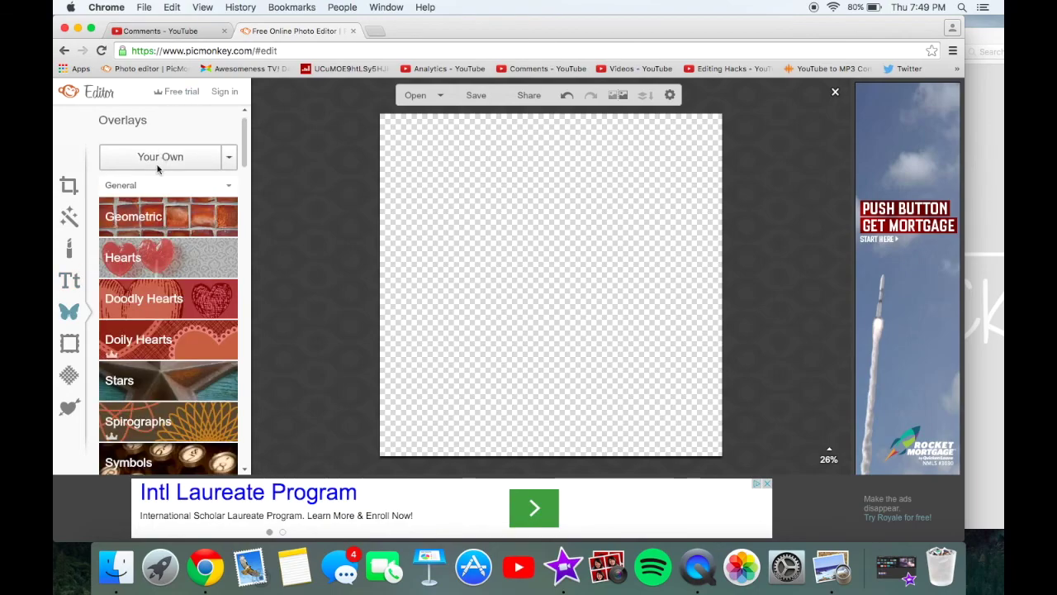
pyautogui.click(142, 215)
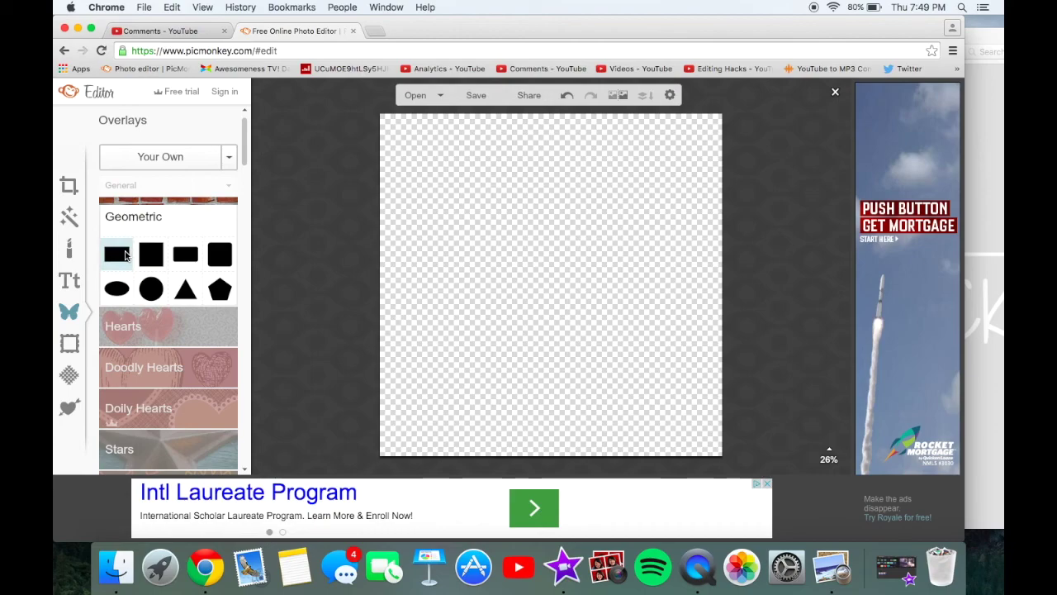
pyautogui.click(117, 255)
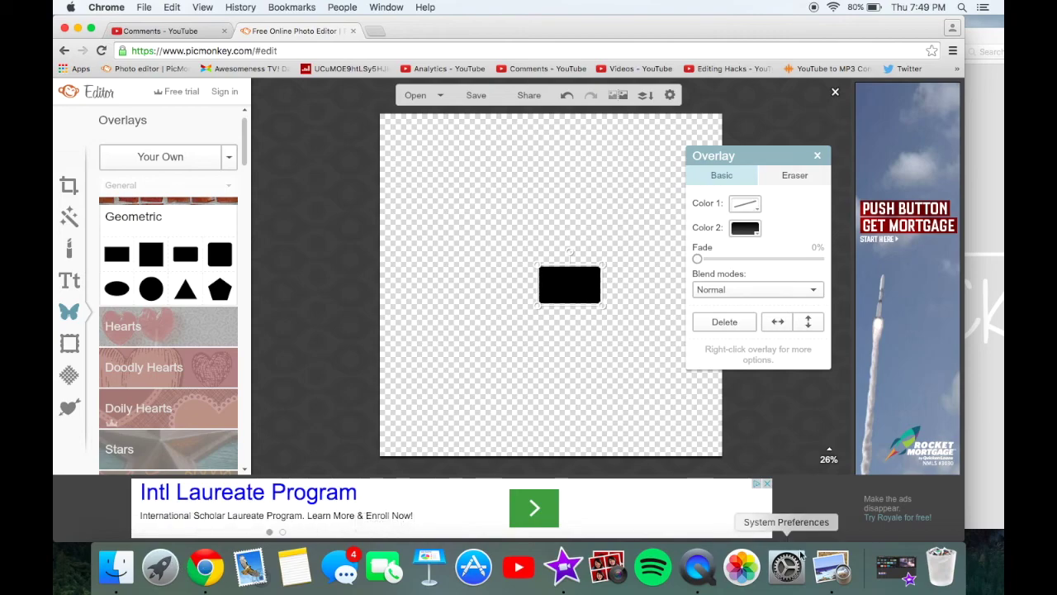
# - Check the line in the reference image and reshape the black rectangle into a similar thin horizontal line on the canvas's upper left
pyautogui.click(829, 563)
pyautogui.scroll(5, 686, 241)
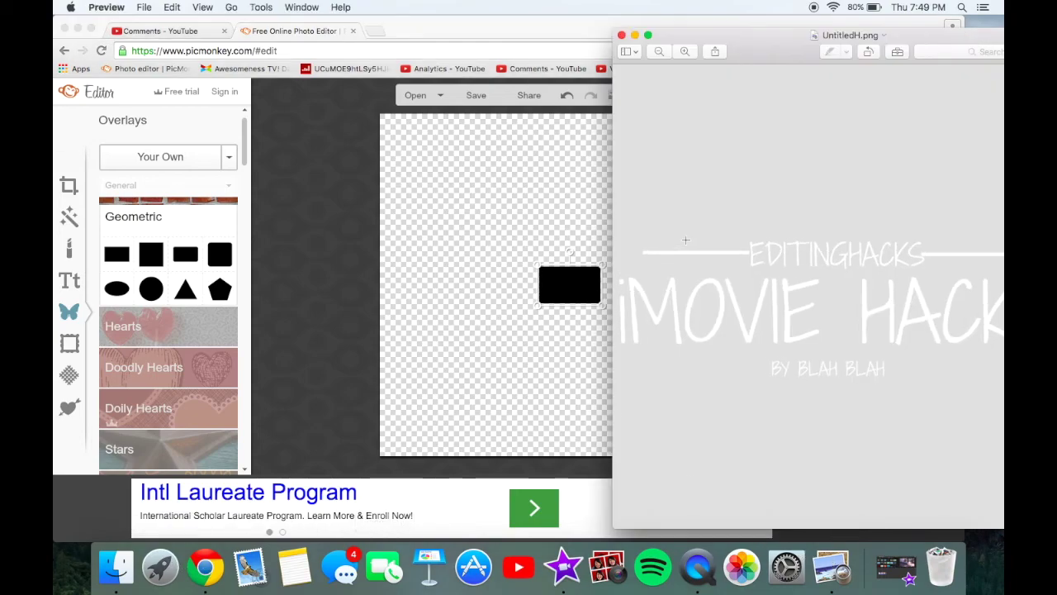
pyautogui.click(475, 194)
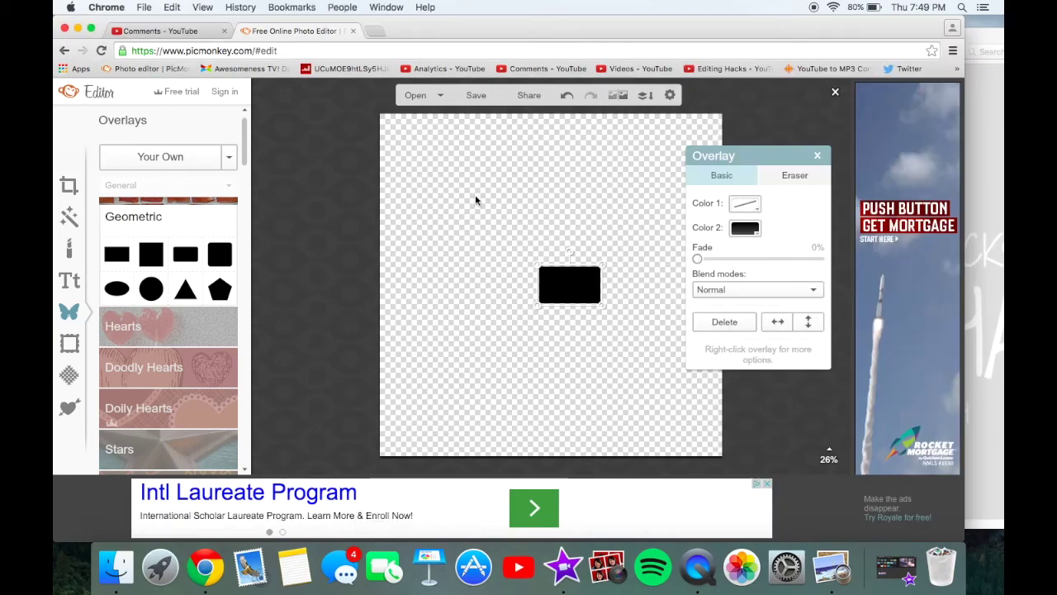
pyautogui.moveTo(571, 307); pyautogui.dragTo(472, 228)
pyautogui.rightClick(472, 229)
pyautogui.click(460, 219)
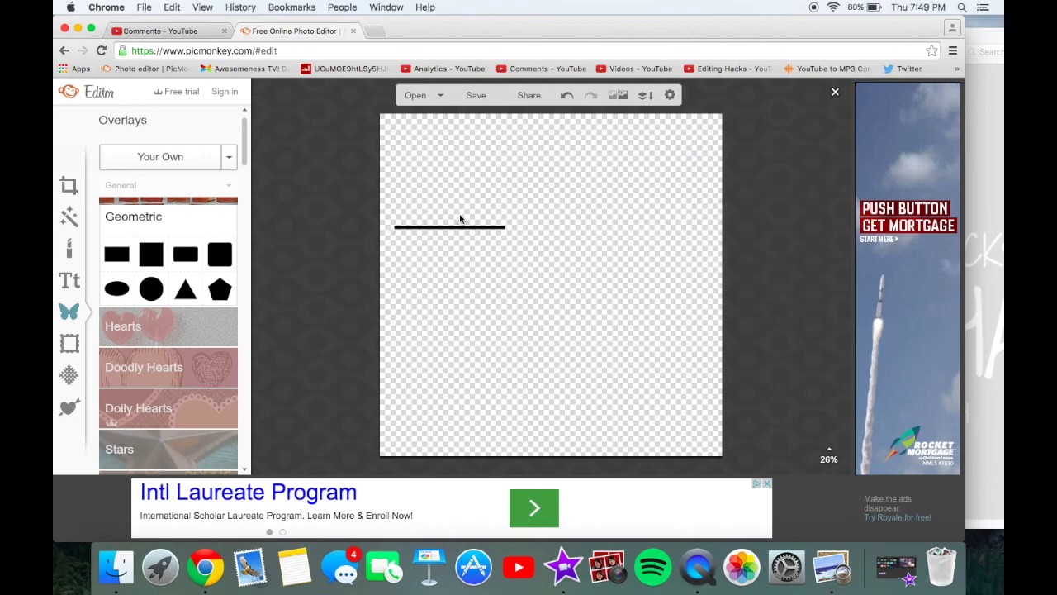
# - Duplicate the thin line, place the copy on the canvas's right side, and nudge the original slightly toward the left edge
pyautogui.click(465, 229)
pyautogui.rightClick(465, 228)
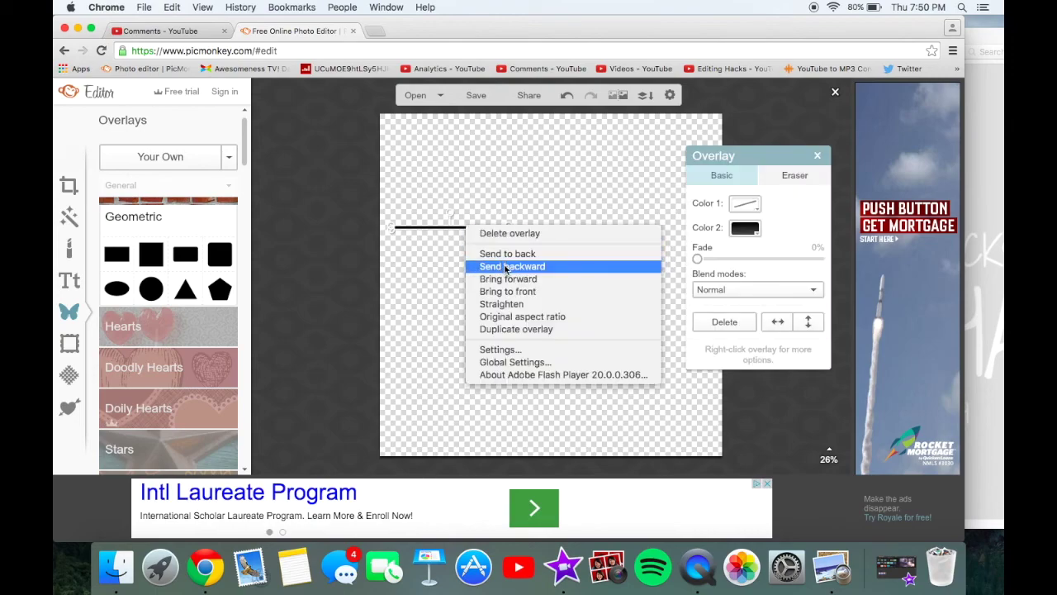
pyautogui.click(514, 334)
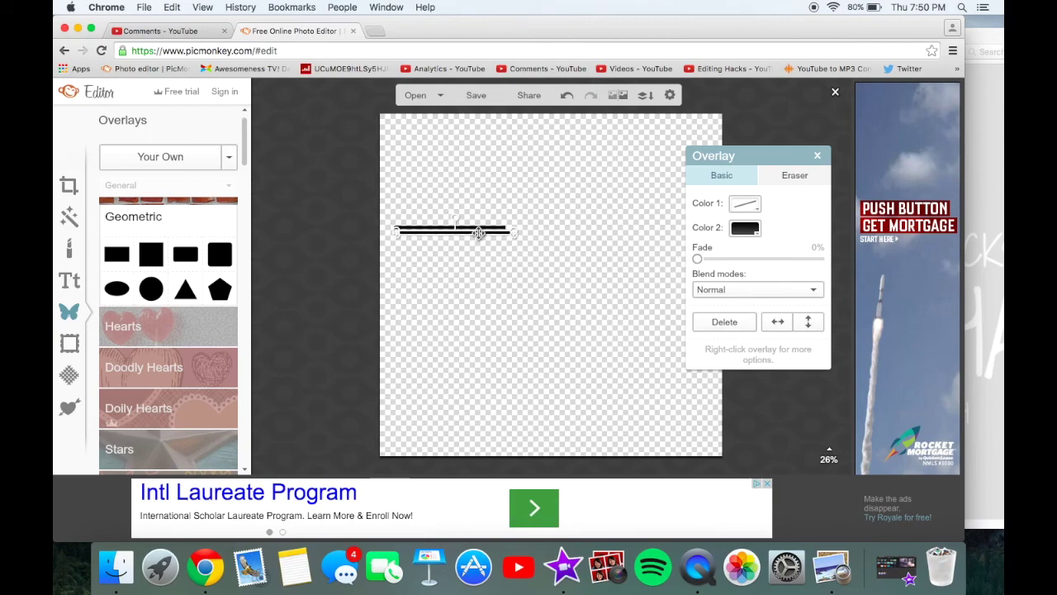
pyautogui.moveTo(479, 232); pyautogui.dragTo(680, 237)
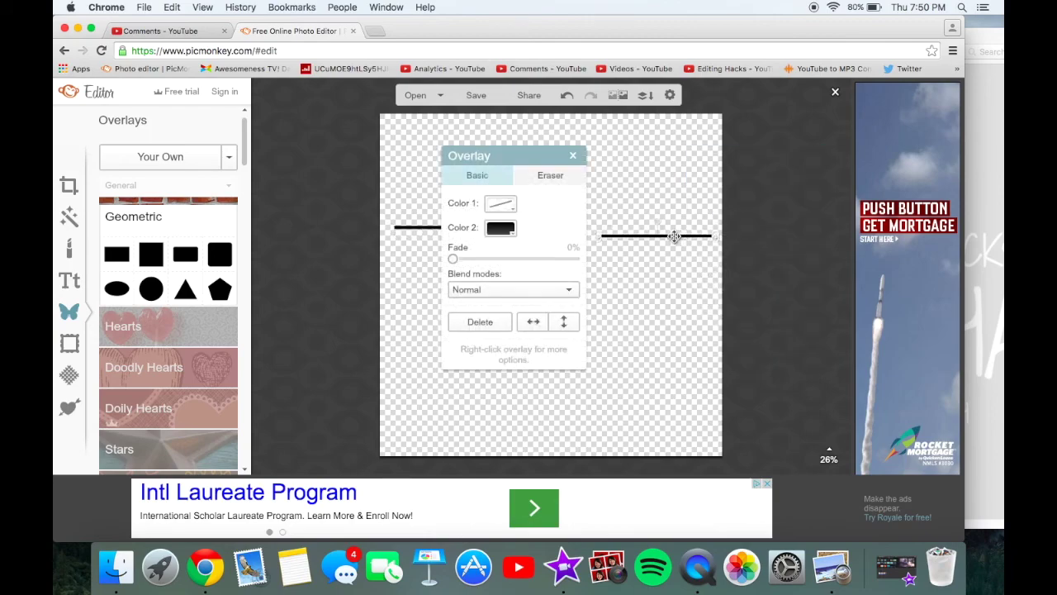
pyautogui.click(416, 227)
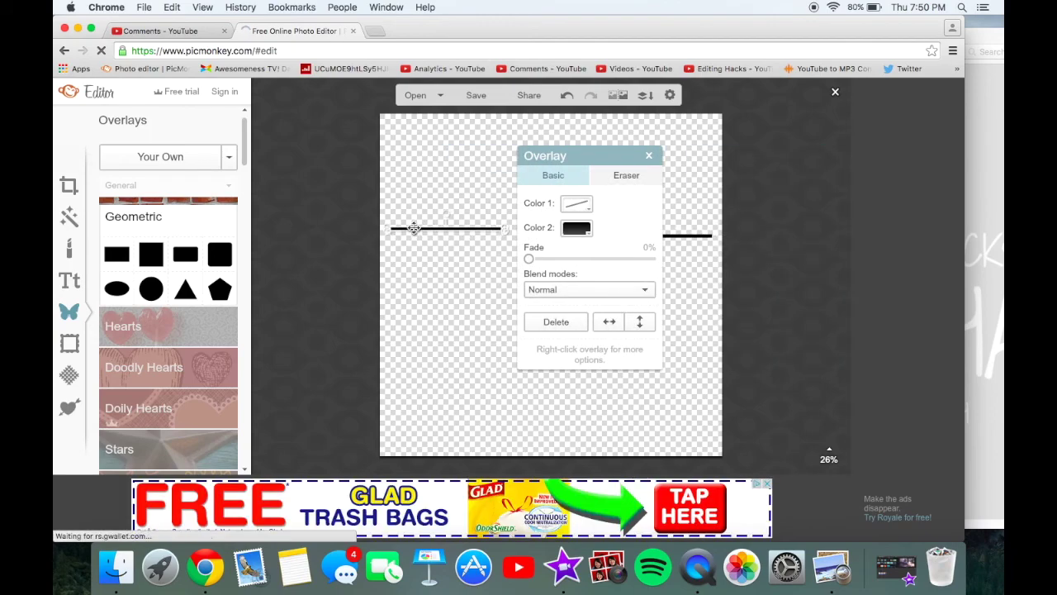
# - Examine the full title layout in the UntitledH.png reference image in Preview and return to the PicMonkey editor
pyautogui.click(828, 583)
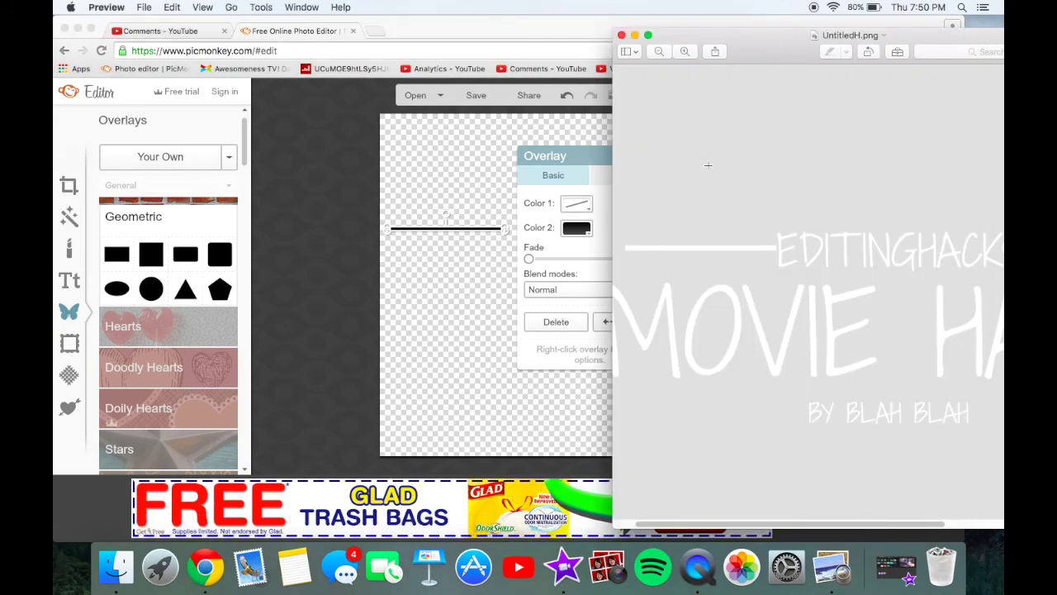
pyautogui.moveTo(731, 61); pyautogui.dragTo(604, 44)
pyautogui.press('F4')
pyautogui.click(869, 494)
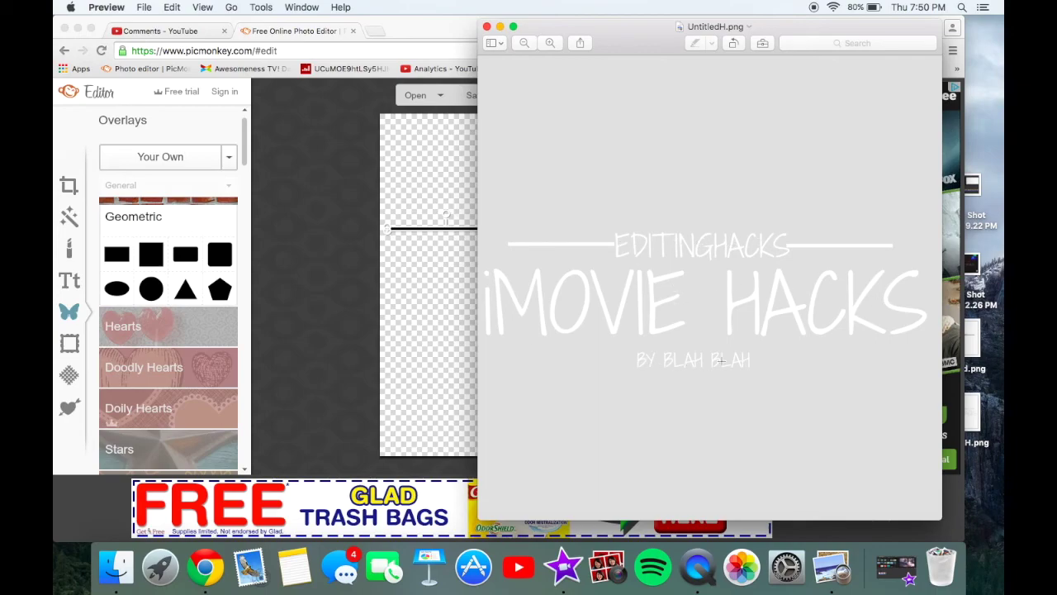
pyautogui.click(425, 336)
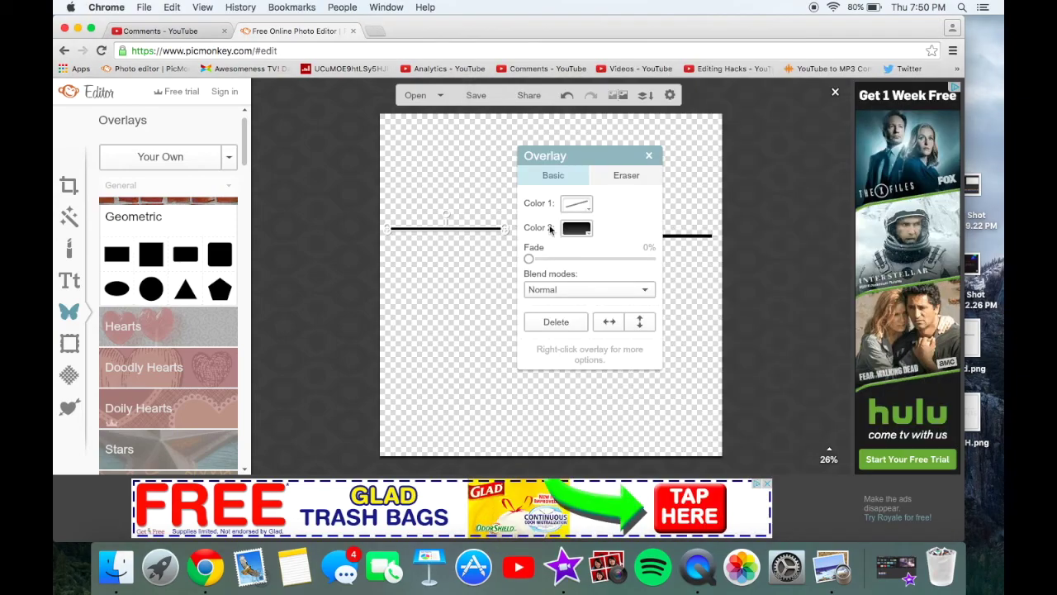
# - Add an Arial text box reading "FEB" near the middle of the canvas, below the two lines
pyautogui.moveTo(618, 152); pyautogui.dragTo(697, 228)
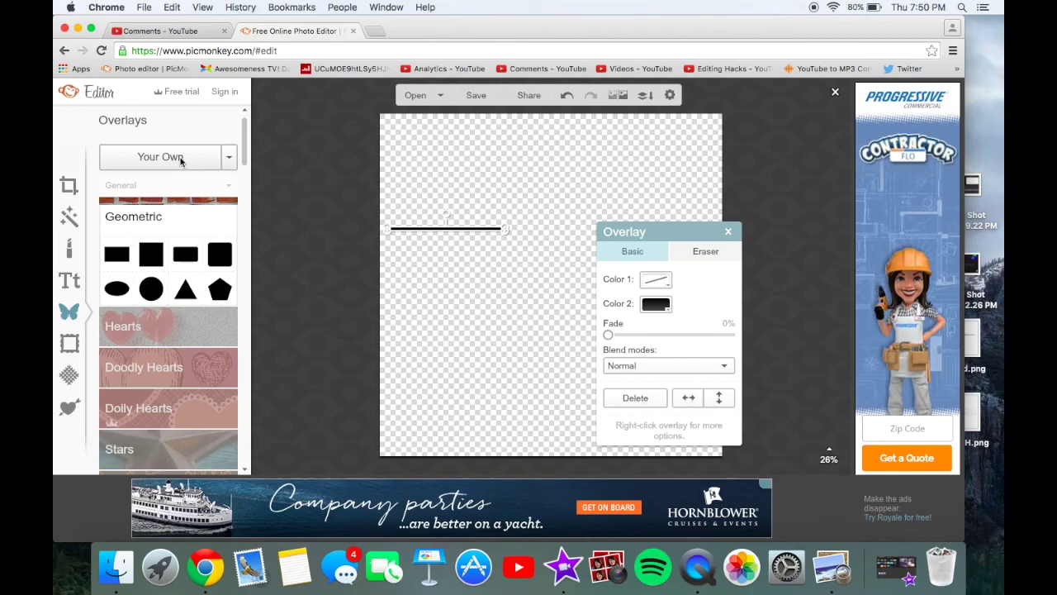
pyautogui.click(67, 282)
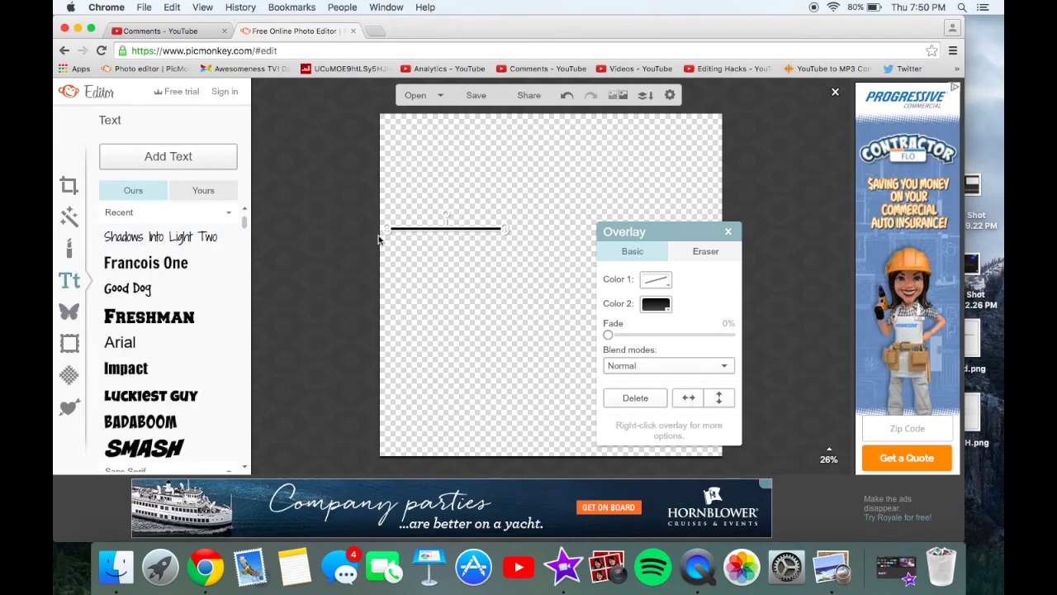
pyautogui.click(120, 341)
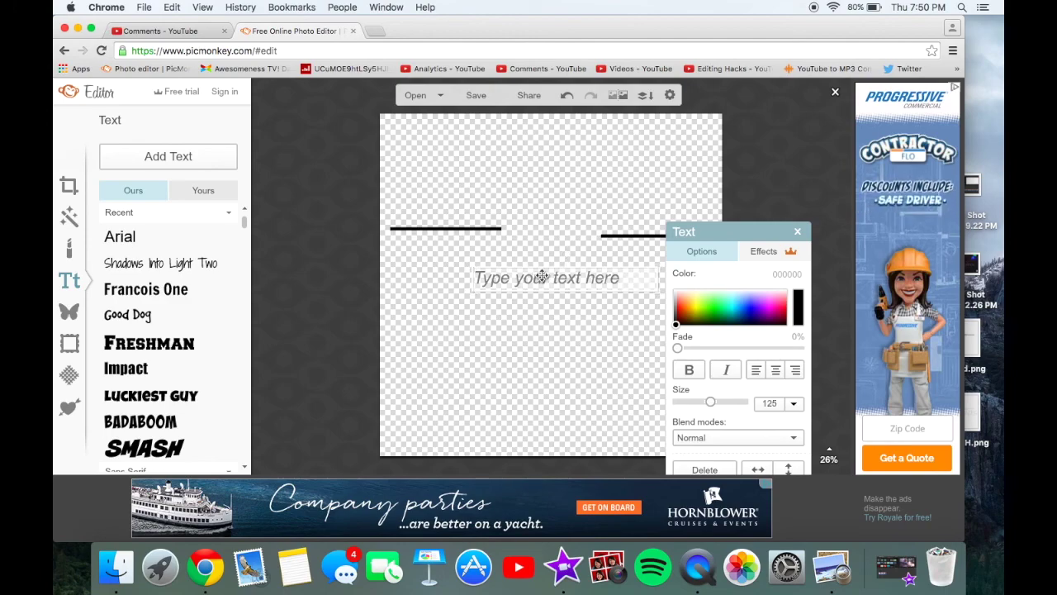
pyautogui.write('FEB')
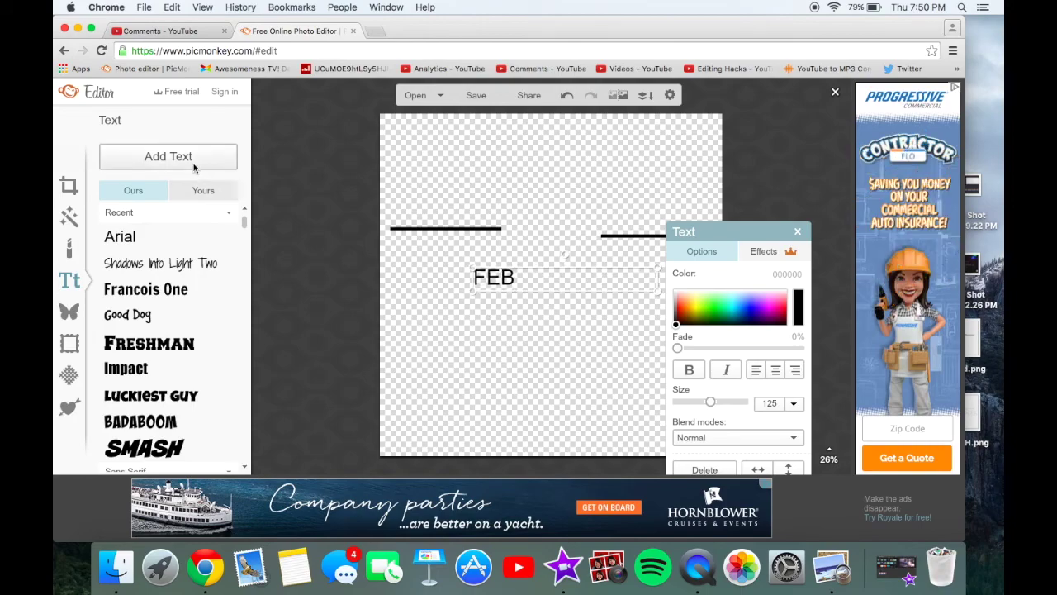
pyautogui.click(225, 162)
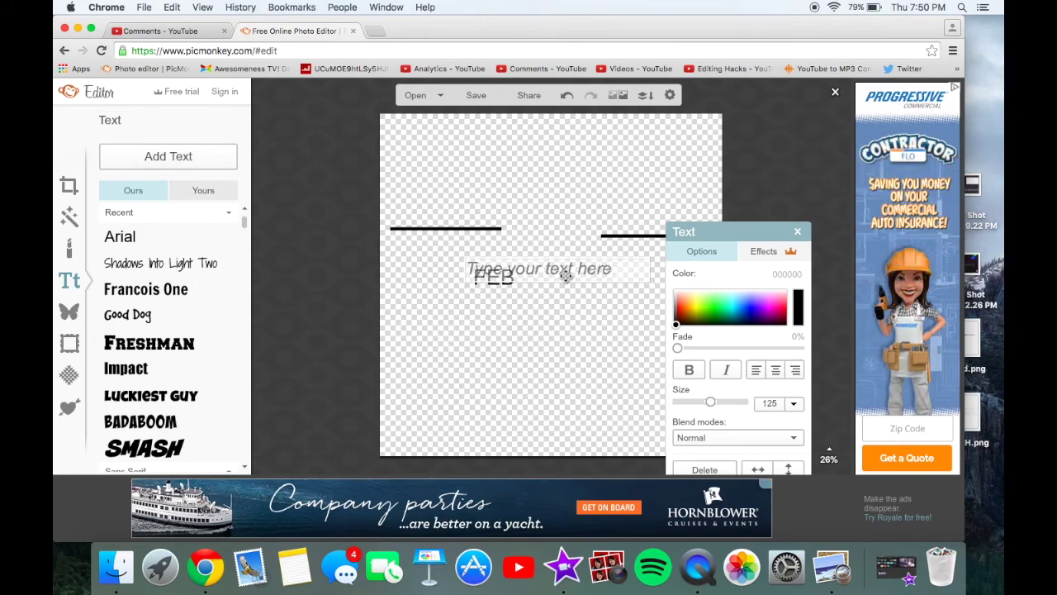
pyautogui.write('11TH')
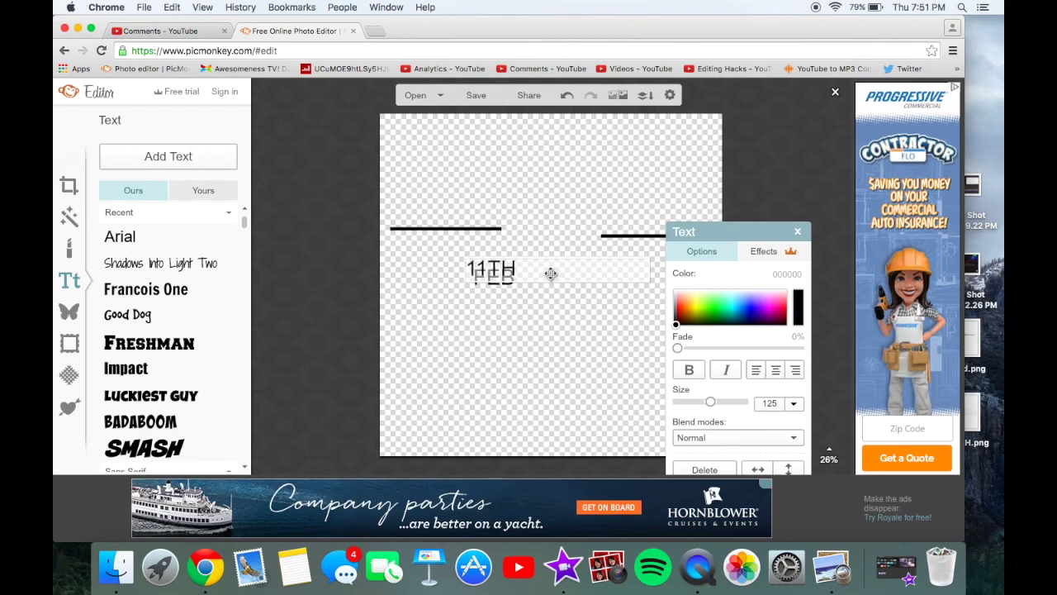
pyautogui.click(551, 333)
pyautogui.moveTo(530, 266); pyautogui.dragTo(538, 303)
pyautogui.doubleClick(545, 305)
pyautogui.press('BackSpace')
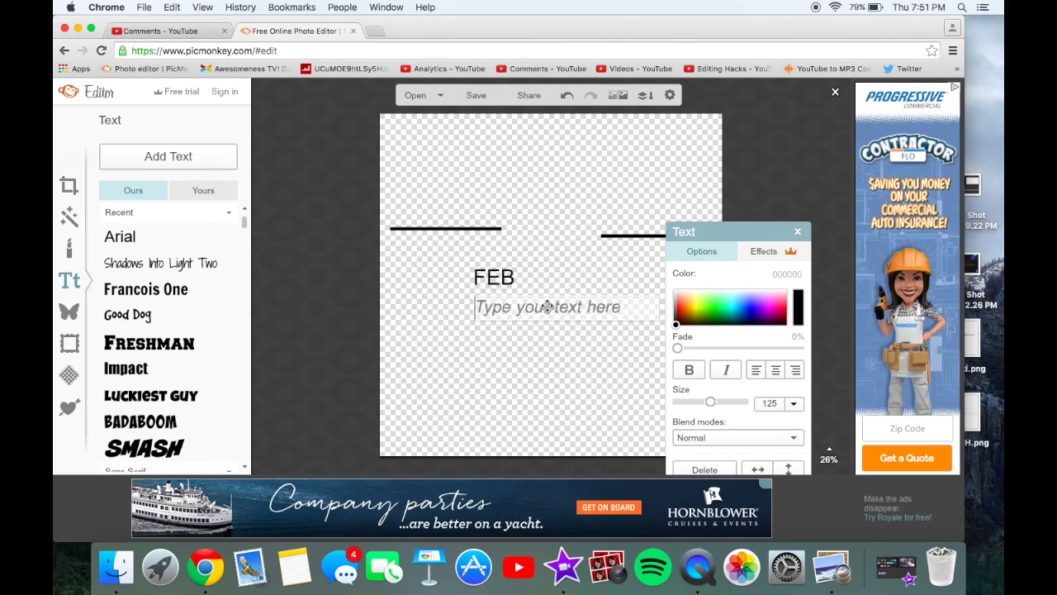
# - Complete the "FEB" text box so that it reads "FEBRUARY 11, 2016"
pyautogui.click(520, 276)
pyautogui.click(524, 278)
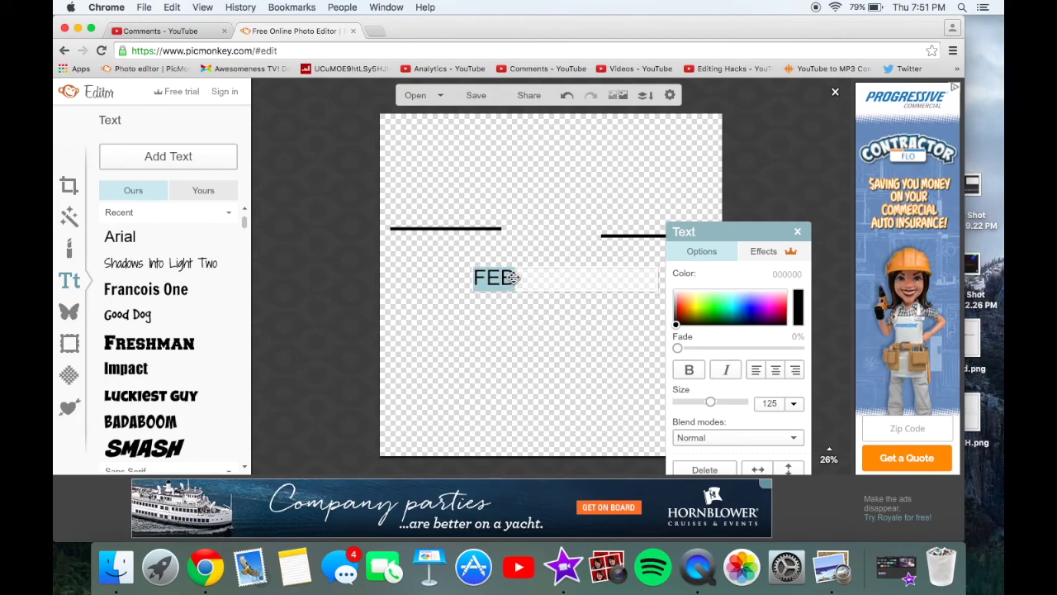
pyautogui.click(524, 278)
pyautogui.write('RUARY')
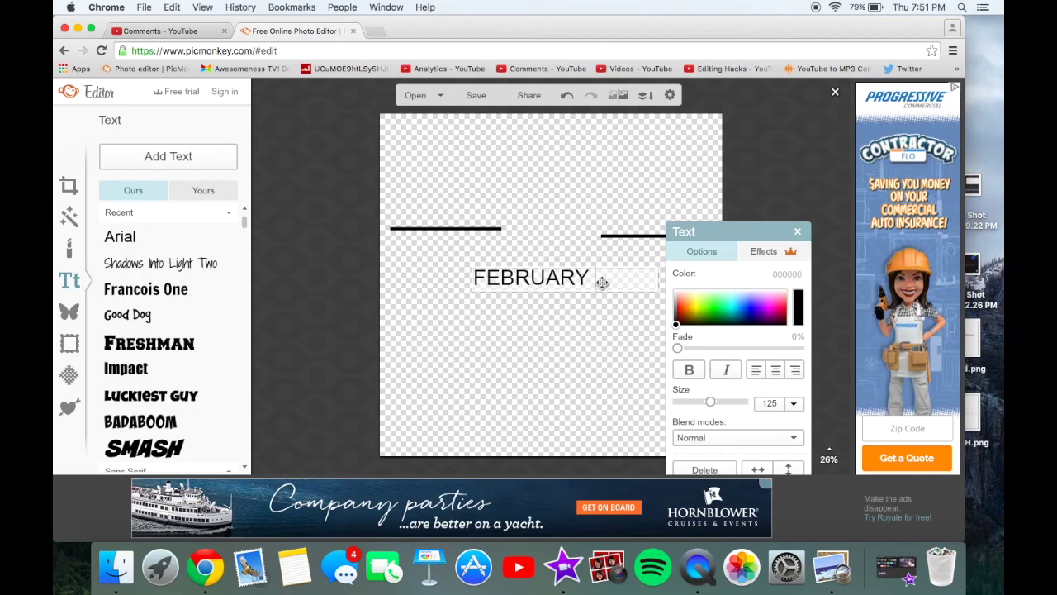
pyautogui.write(' 11')
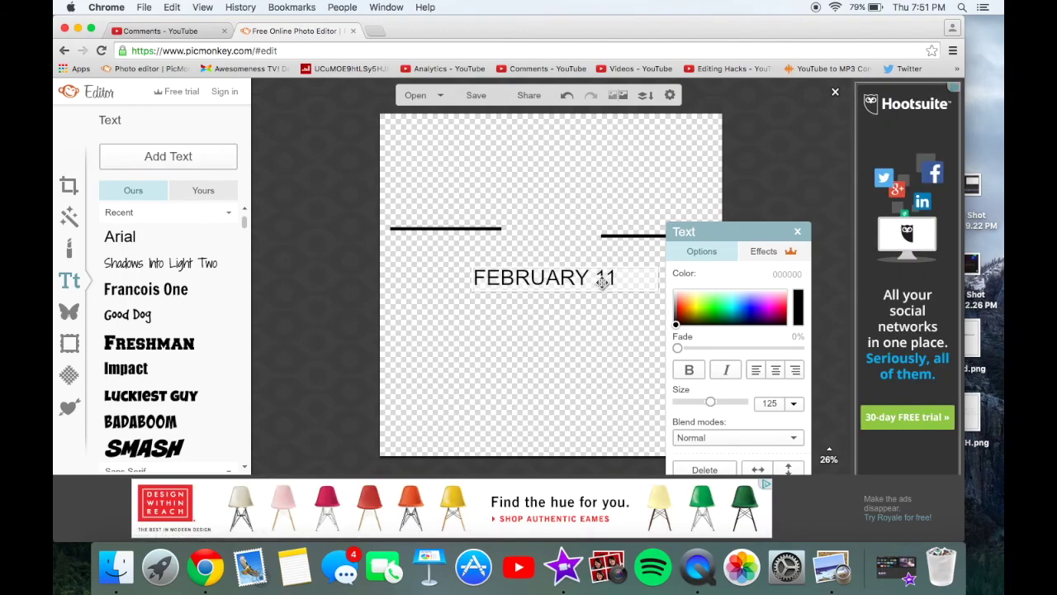
pyautogui.write(', 2016')
pyautogui.click(553, 370)
# - Try the Shadows Into Light Two, Good Dog, Freshman, Impact and Bebas Neue fonts on the date text, checking the reference image for comparison
pyautogui.click(185, 263)
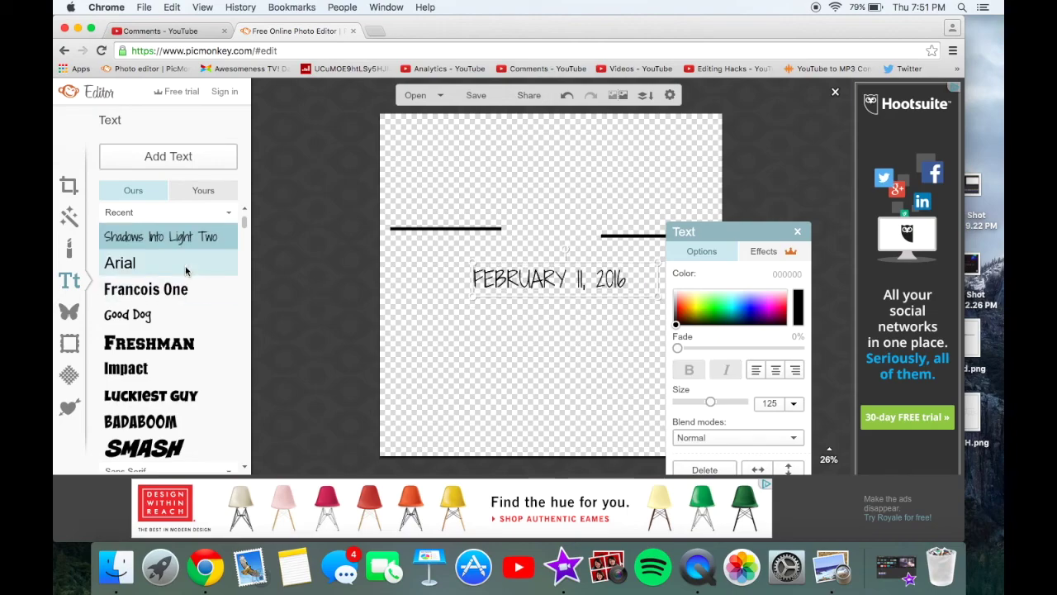
pyautogui.click(163, 314)
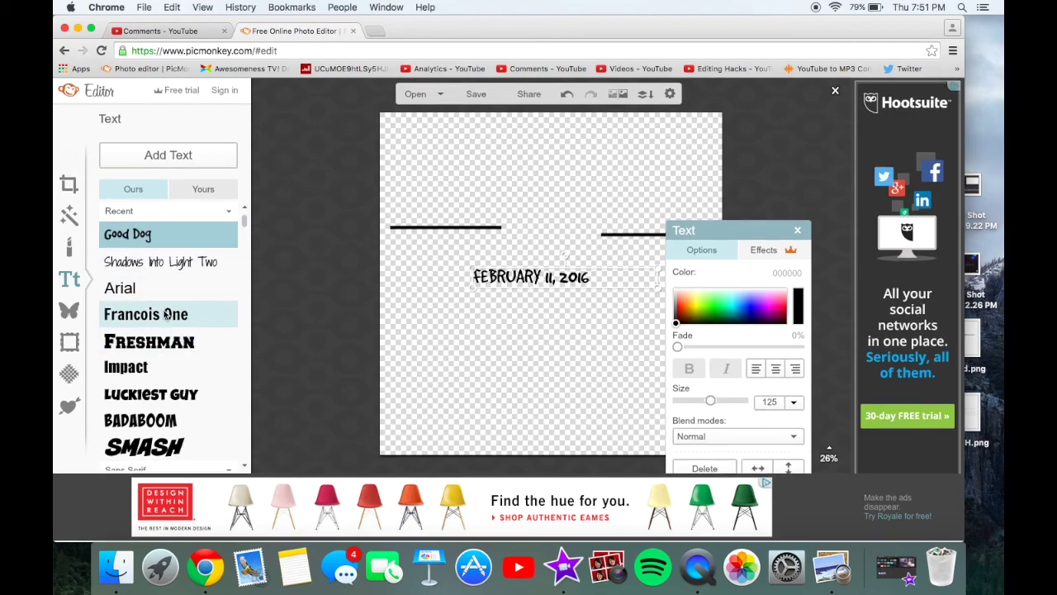
pyautogui.click(815, 561)
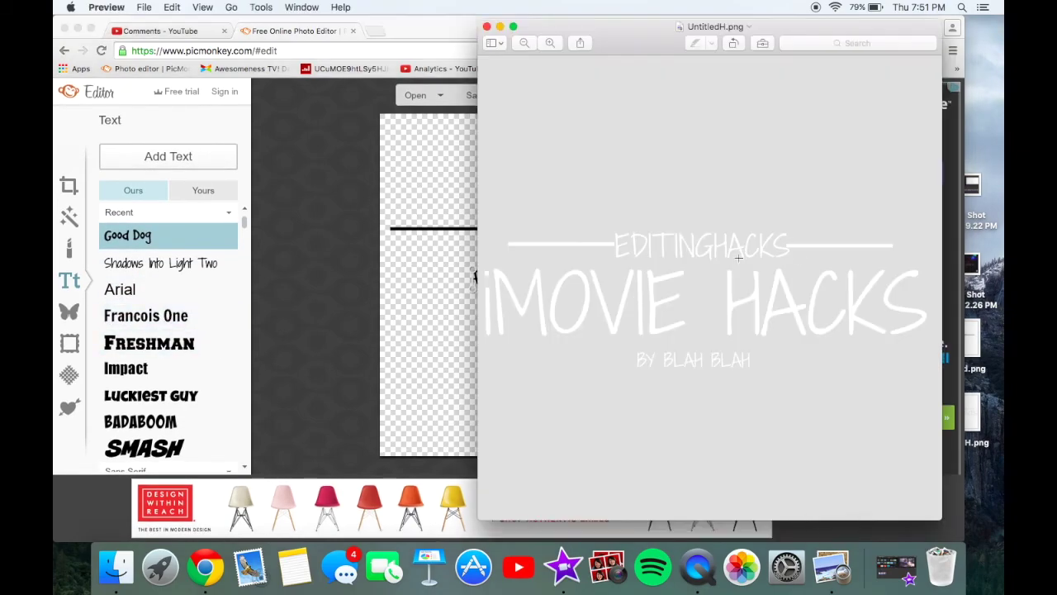
pyautogui.click(154, 347)
pyautogui.click(155, 347)
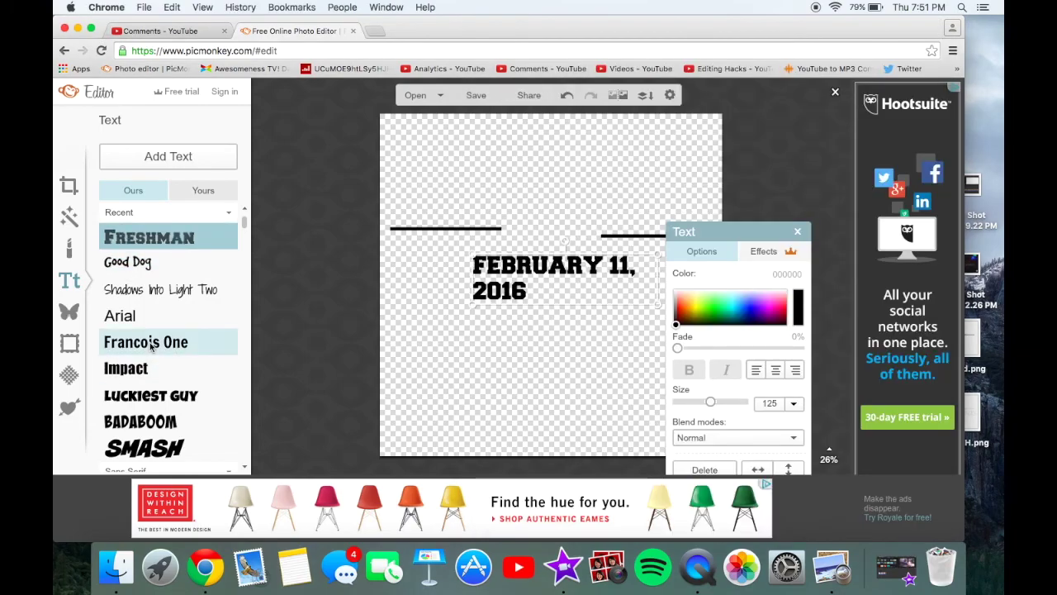
pyautogui.click(158, 366)
pyautogui.scroll(-3, 158, 366)
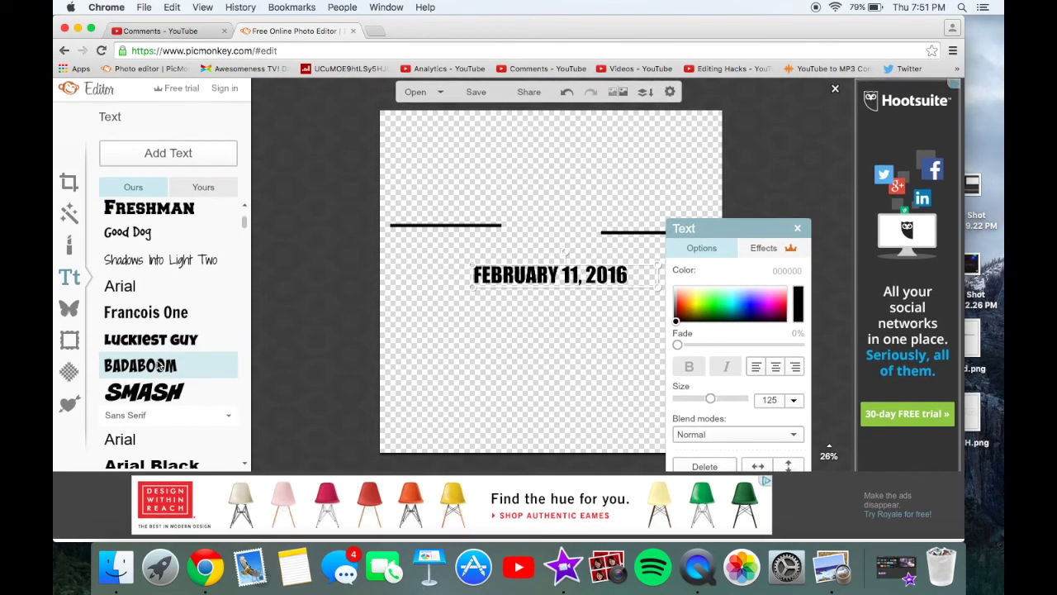
pyautogui.click(204, 188)
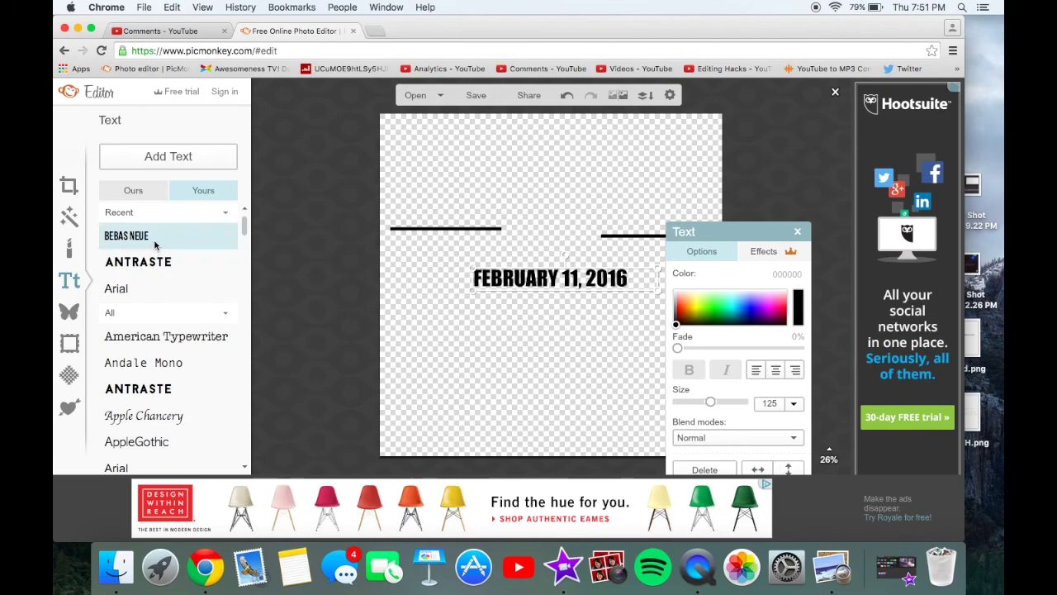
pyautogui.click(154, 241)
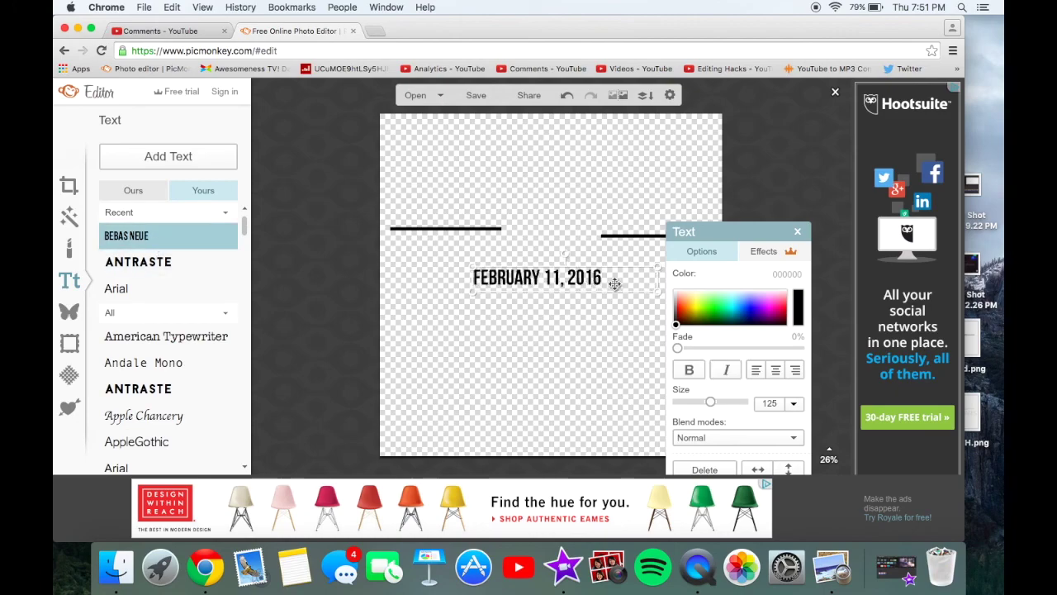
pyautogui.click(133, 190)
pyautogui.click(128, 216)
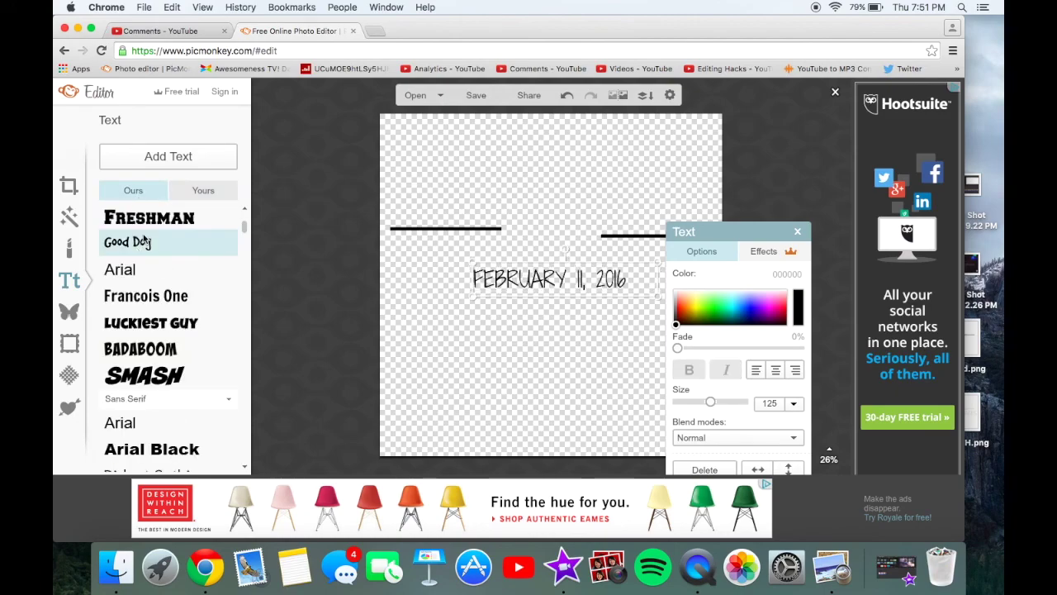
# - Move the date text up between the two lines in Bebas Neue and lower the left line to its level
pyautogui.moveTo(604, 280); pyautogui.dragTo(605, 239)
pyautogui.click(198, 190)
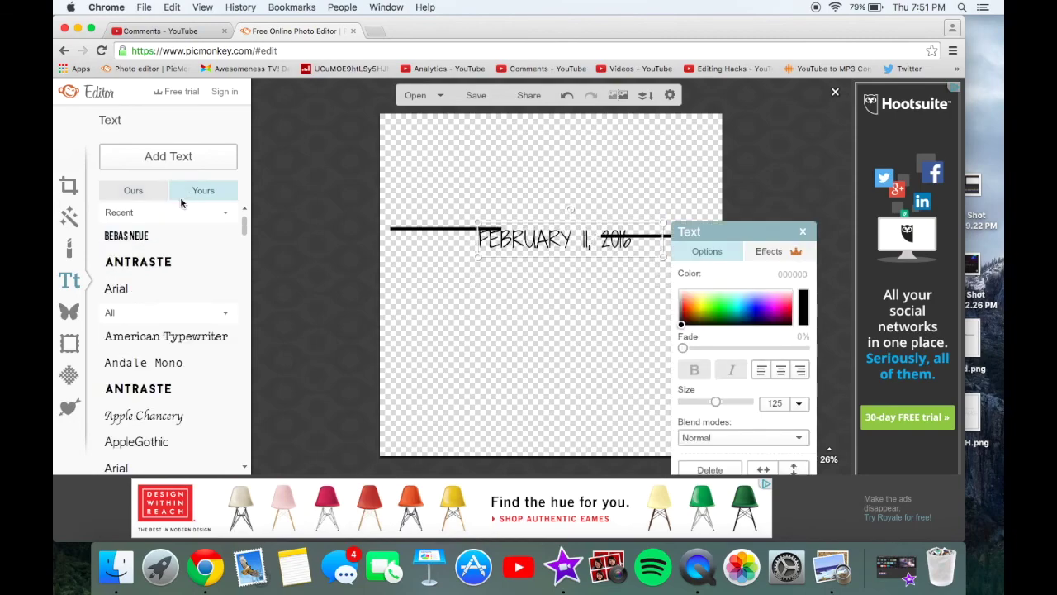
pyautogui.click(164, 240)
pyautogui.moveTo(526, 240); pyautogui.dragTo(549, 239)
pyautogui.click(446, 237)
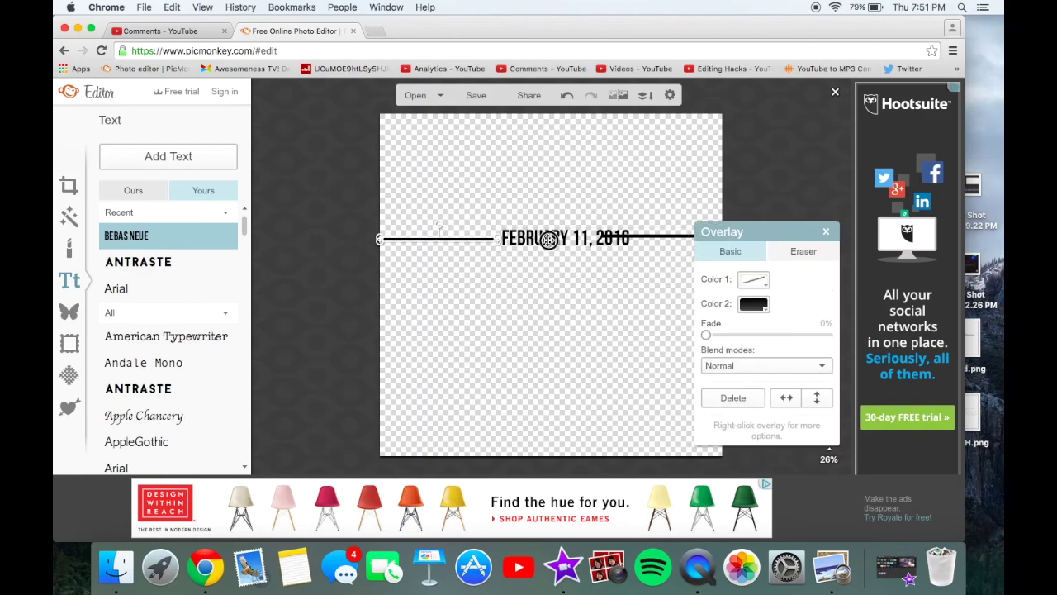
# - Enlarge the date text to size 191 and centre it horizontally just above the two lines
pyautogui.click(548, 239)
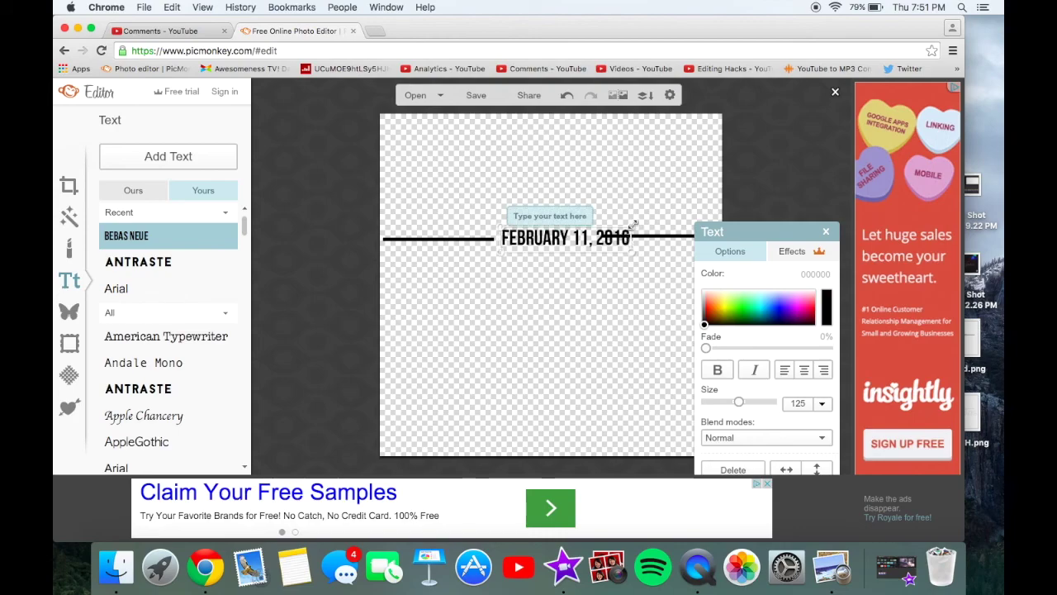
pyautogui.moveTo(692, 196); pyautogui.dragTo(615, 210)
pyautogui.click(665, 219)
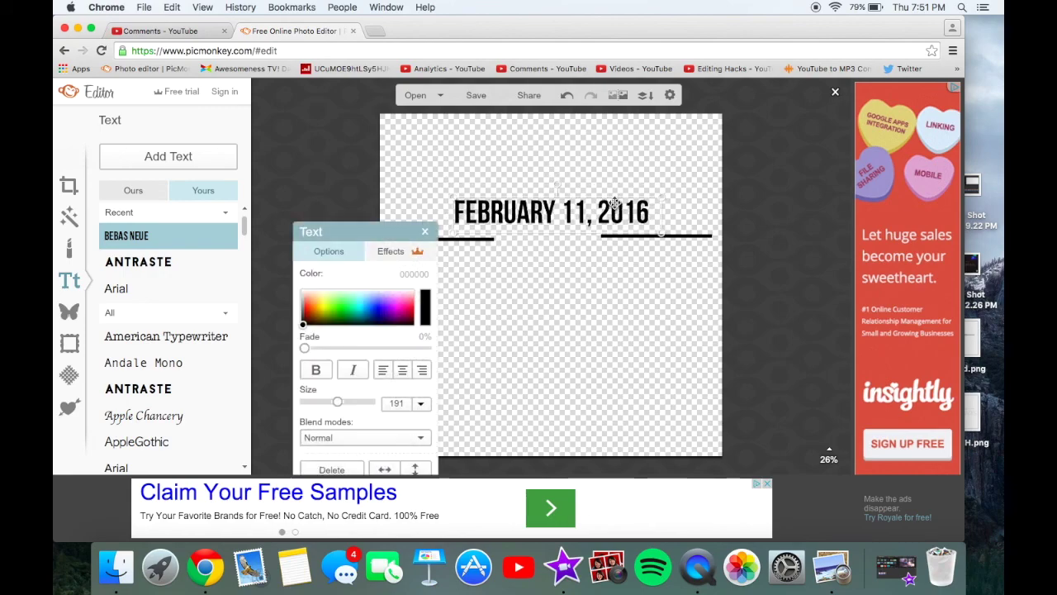
# - Shorten the right line and align it beside the end of the date text, and delete the left line
pyautogui.click(690, 237)
pyautogui.moveTo(690, 236); pyautogui.dragTo(715, 215)
pyautogui.click(464, 239)
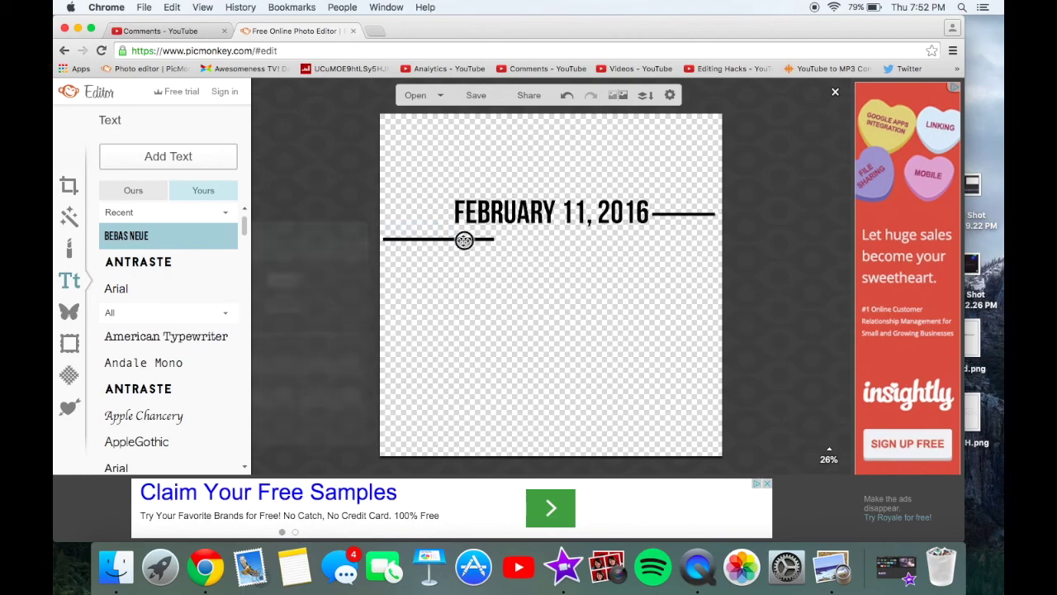
pyautogui.moveTo(384, 239); pyautogui.dragTo(450, 240)
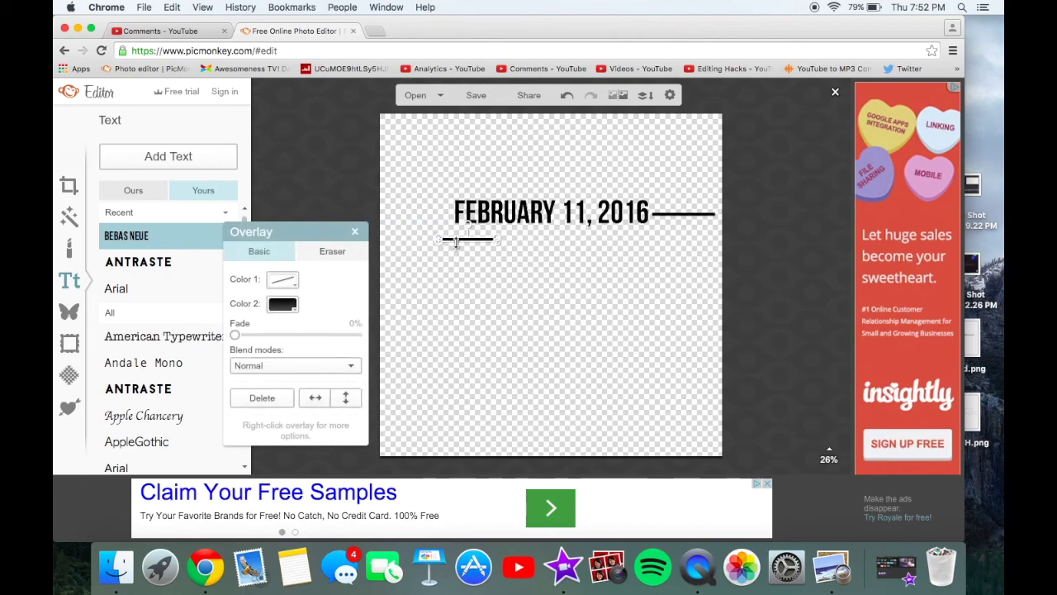
pyautogui.press('BackSpace')
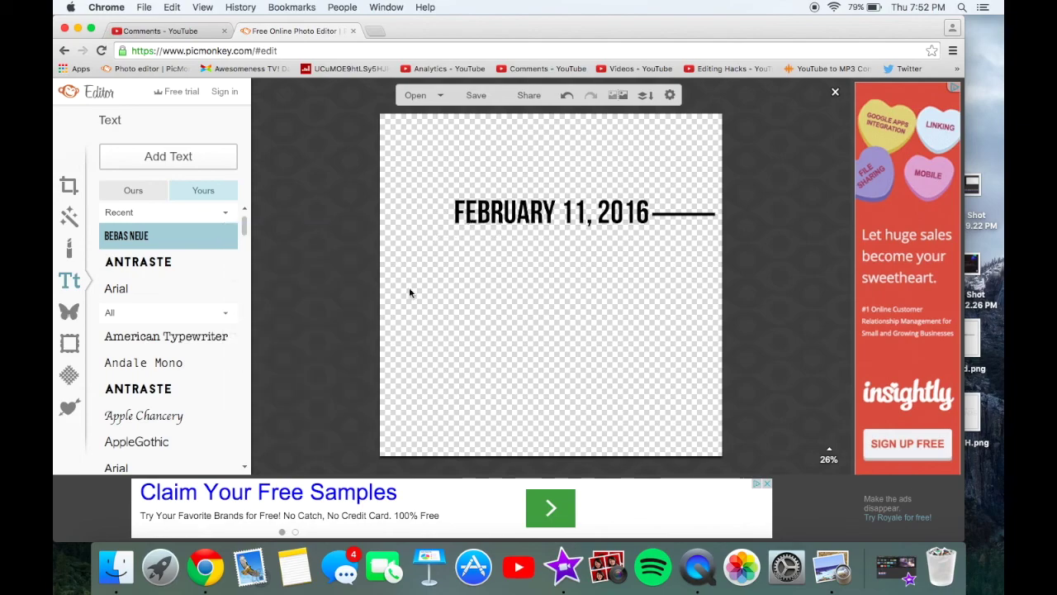
# - Duplicate the shortened right line and place the copy level with it, before the start of the date text
pyautogui.click(665, 214)
pyautogui.rightClick(667, 214)
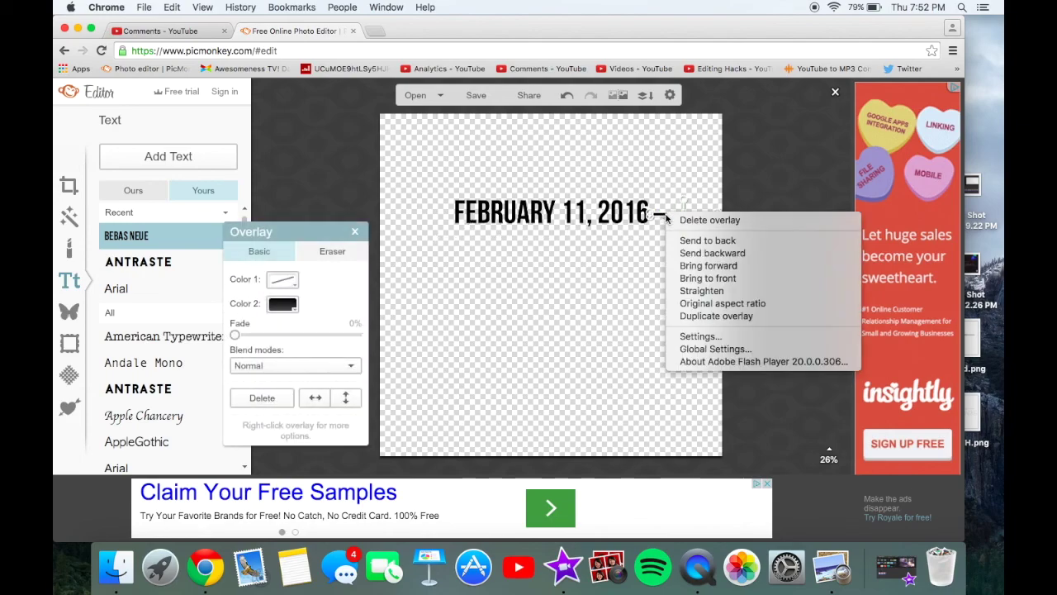
pyautogui.click(709, 314)
pyautogui.moveTo(677, 222); pyautogui.dragTo(492, 214)
pyautogui.moveTo(394, 217); pyautogui.dragTo(399, 213)
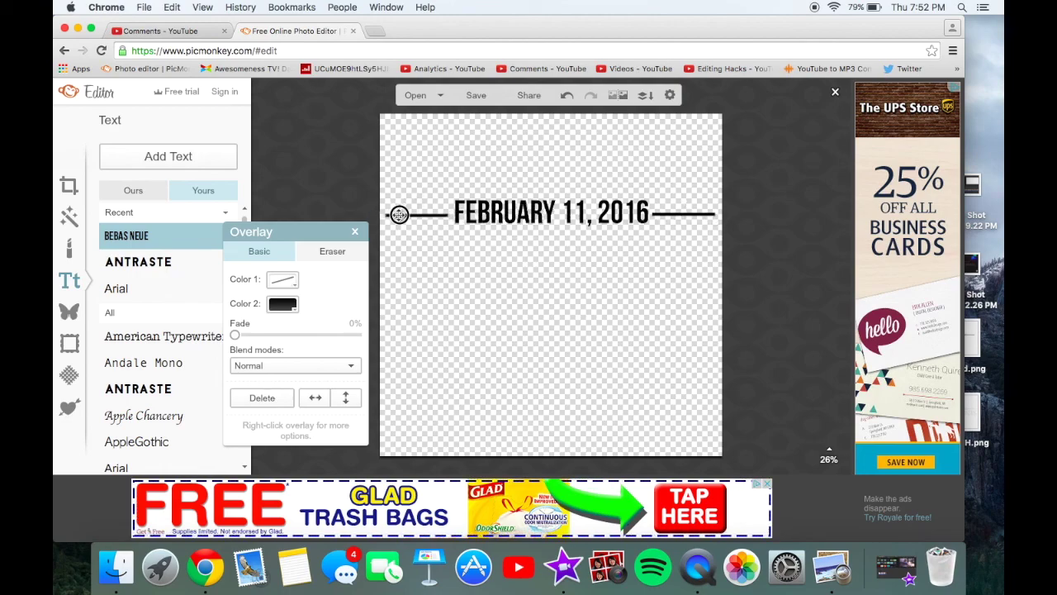
pyautogui.click(418, 262)
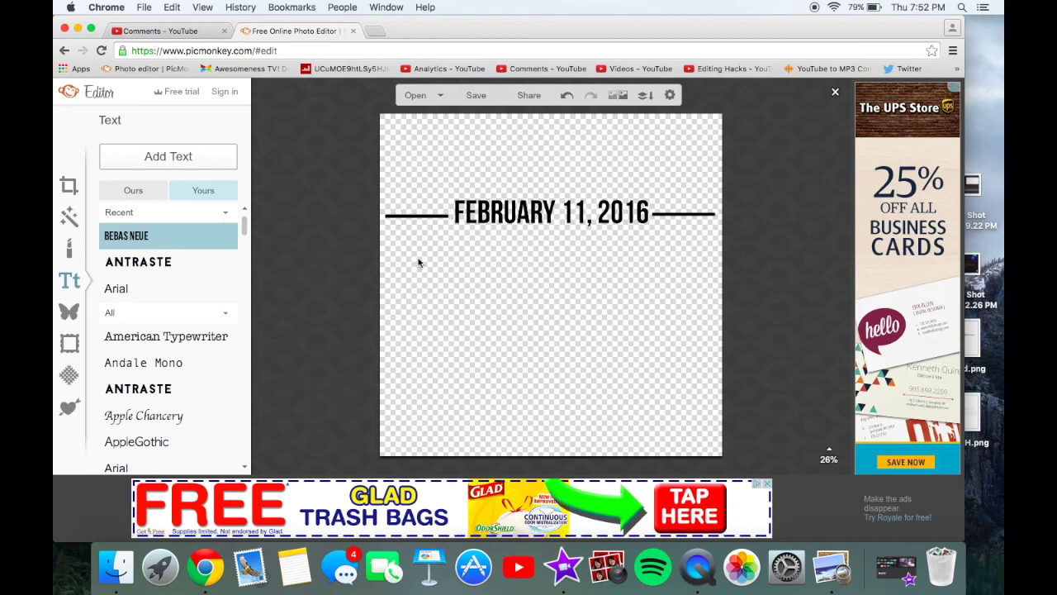
# - Fine-tune the left line's position so its gap to the date text matches the gap of the right line
pyautogui.moveTo(422, 215); pyautogui.dragTo(426, 215)
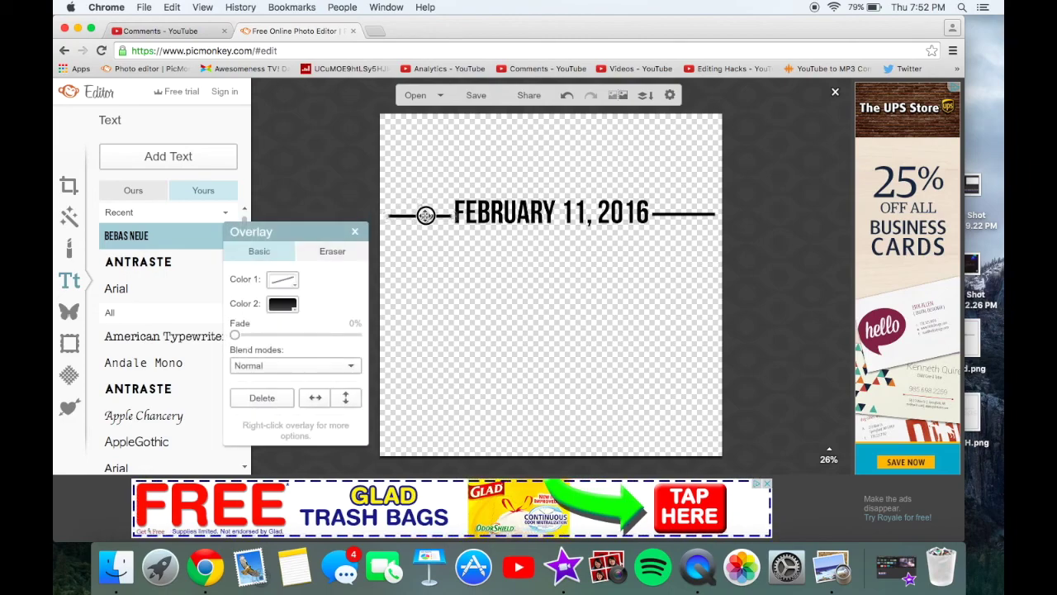
pyautogui.click(430, 272)
pyautogui.moveTo(432, 216); pyautogui.dragTo(427, 216)
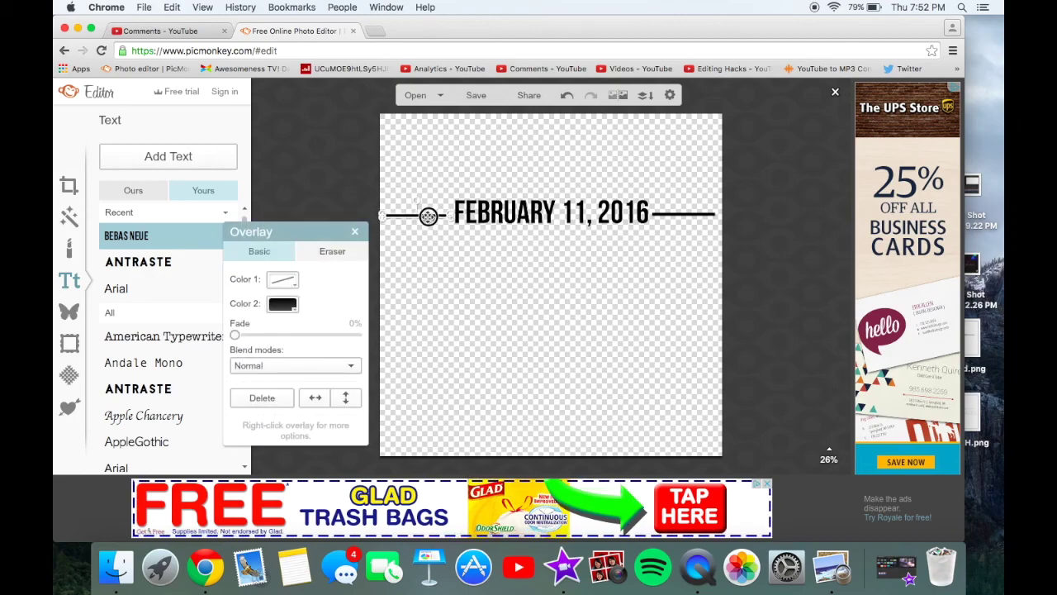
pyautogui.click(450, 282)
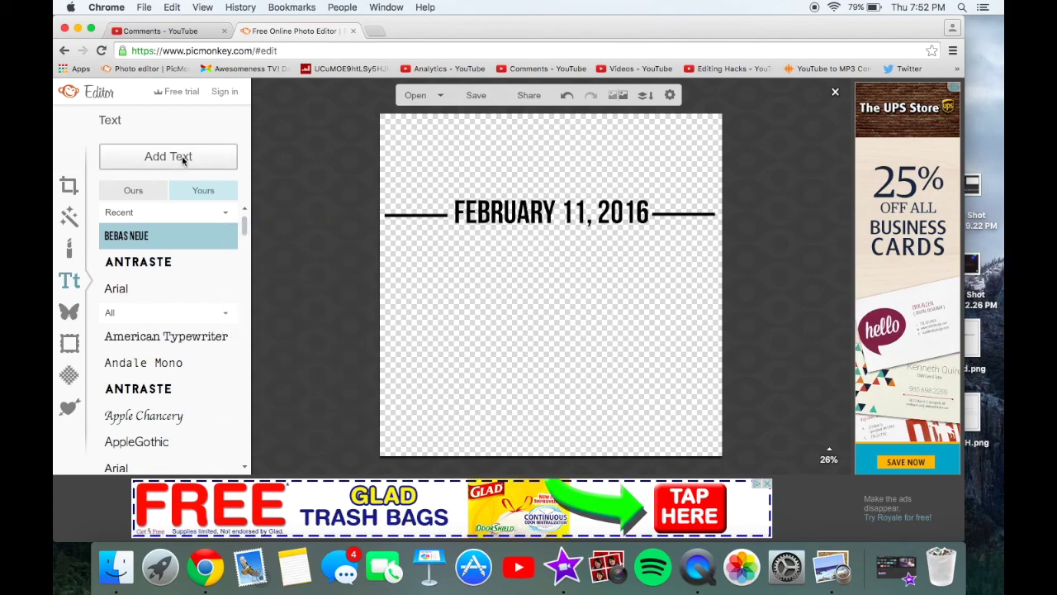
# - Check the reference image's layout and add two separate Arial text boxes reading "ROOM" and "TOUR" below the date
pyautogui.click(830, 567)
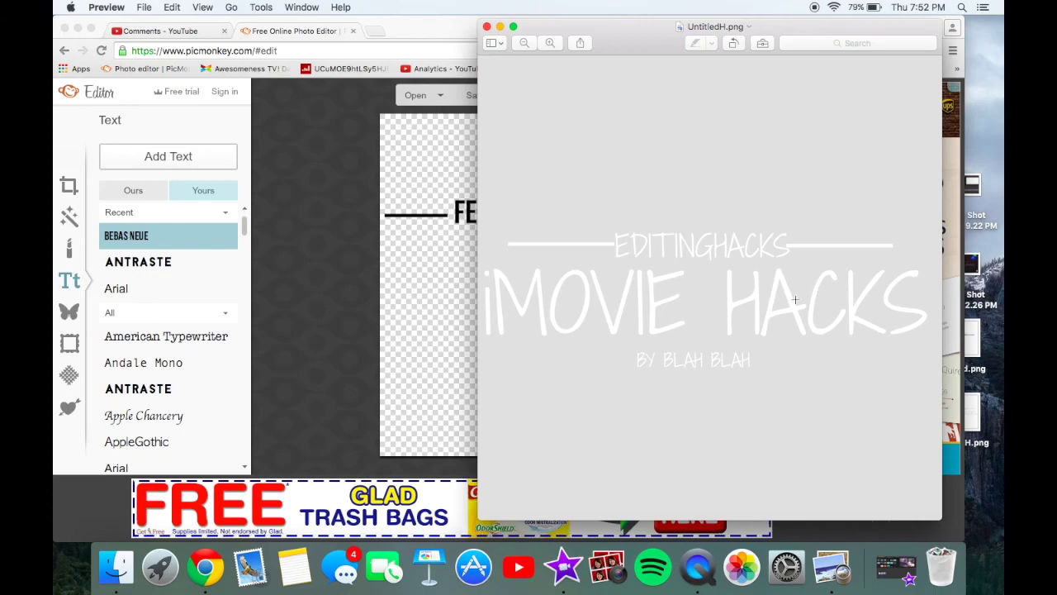
pyautogui.click(317, 186)
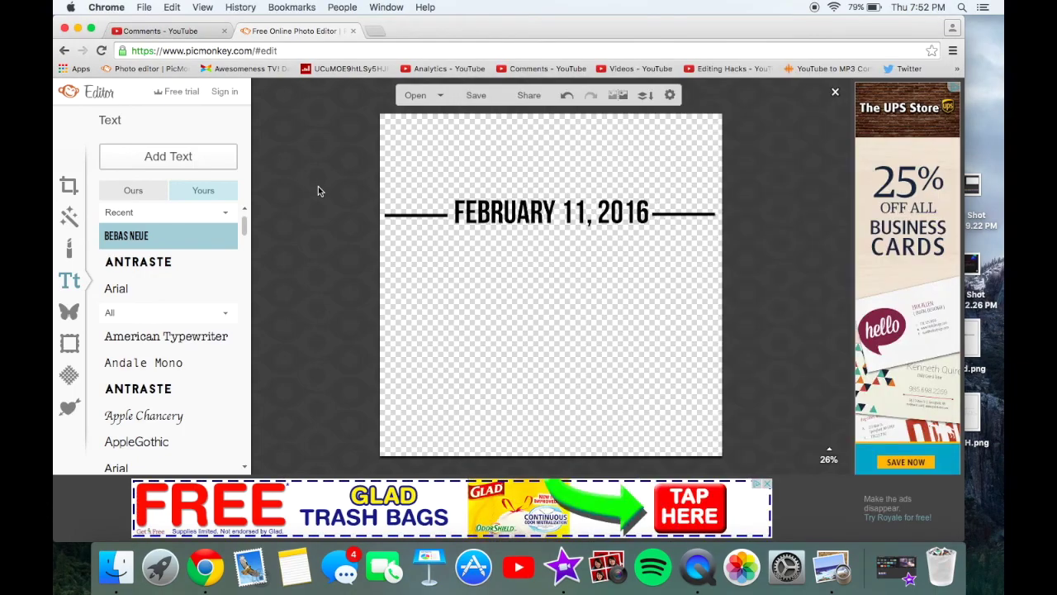
pyautogui.click(154, 195)
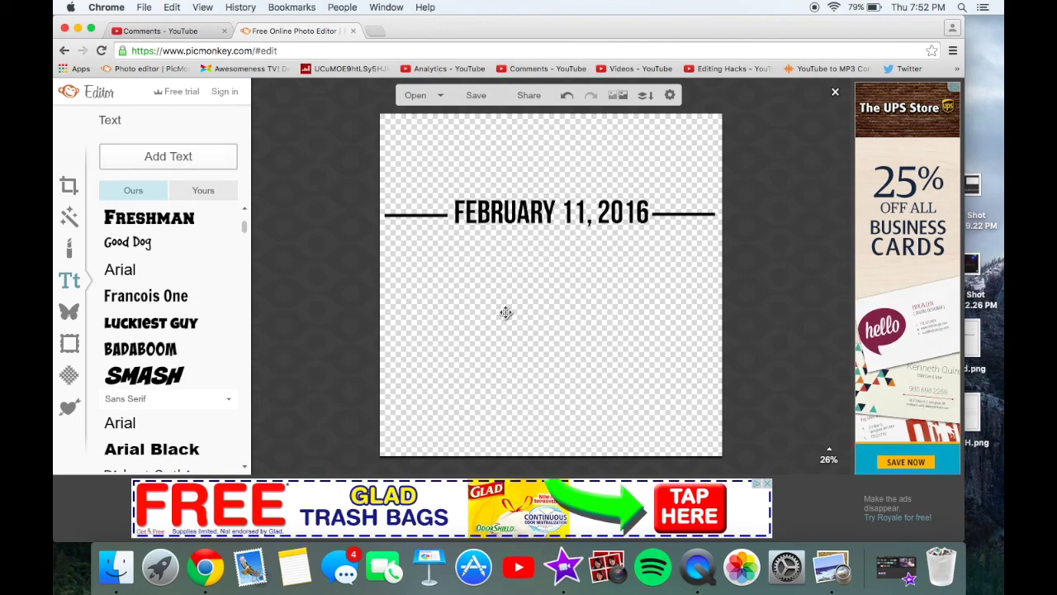
pyautogui.click(204, 164)
pyautogui.click(499, 309)
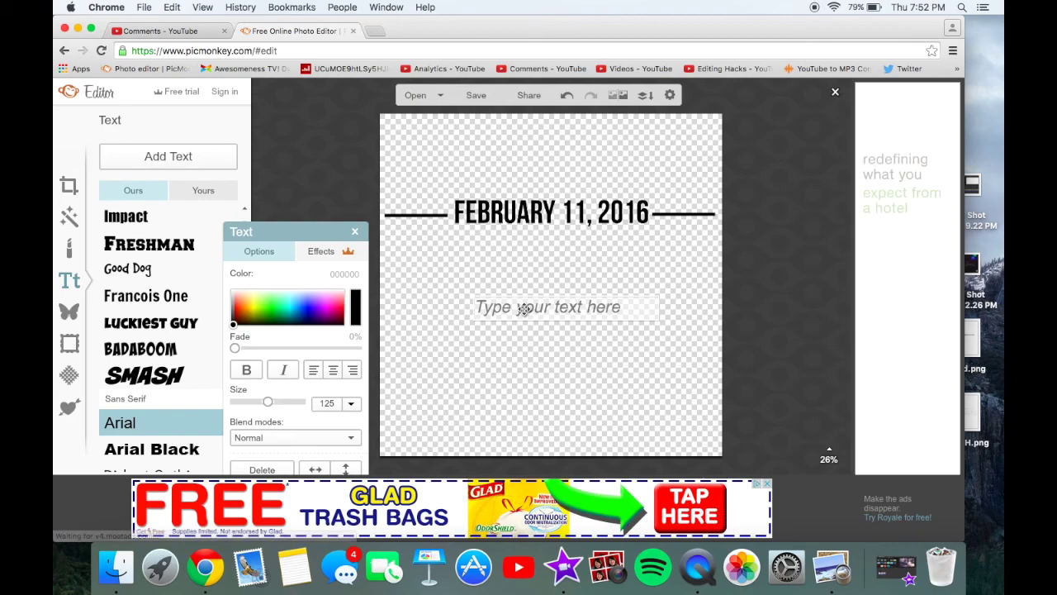
pyautogui.write('ROOM')
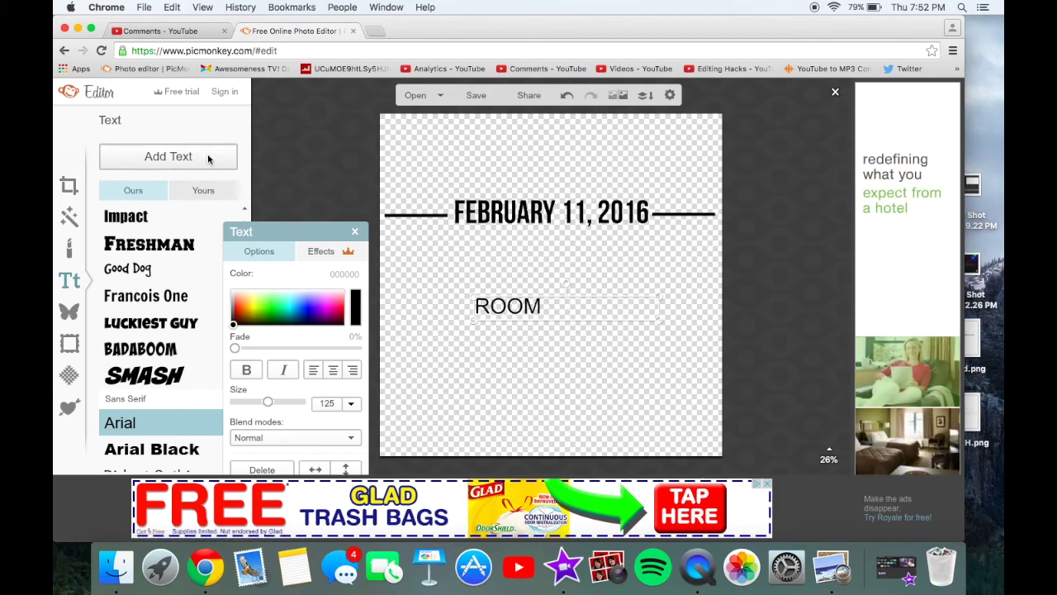
pyautogui.click(169, 156)
pyautogui.write('TOUR')
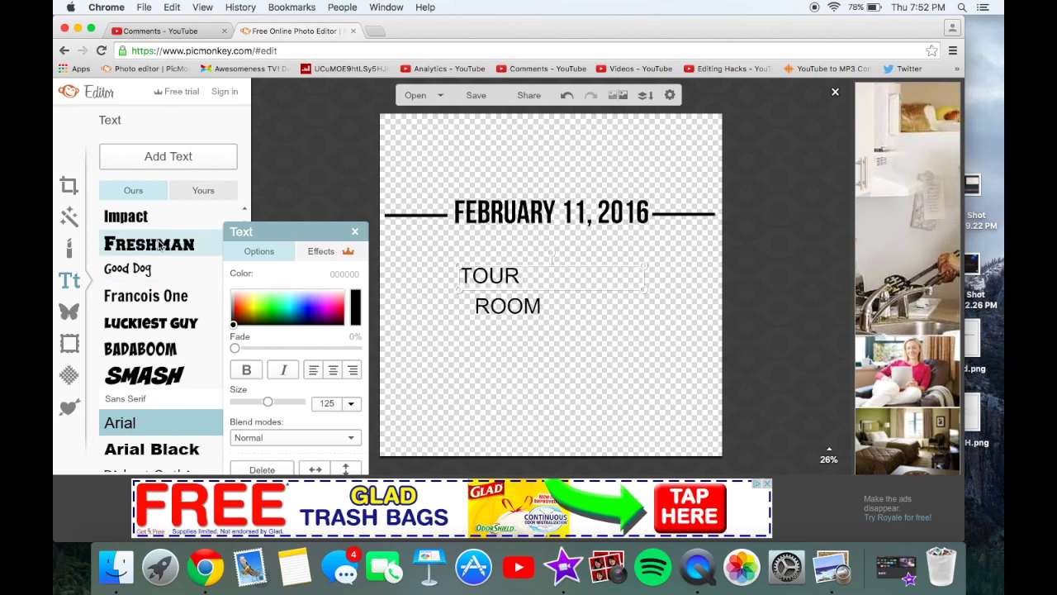
# - Set the font of both the "TOUR" and "ROOM" text boxes to Bebas Neue
pyautogui.click(130, 217)
pyautogui.click(173, 218)
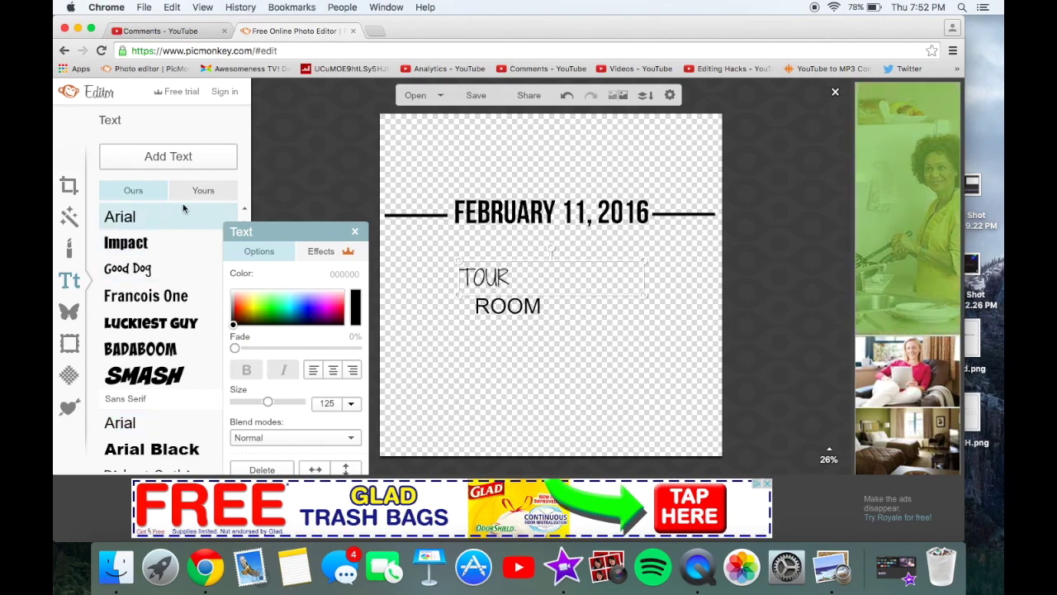
pyautogui.click(203, 190)
pyautogui.click(155, 237)
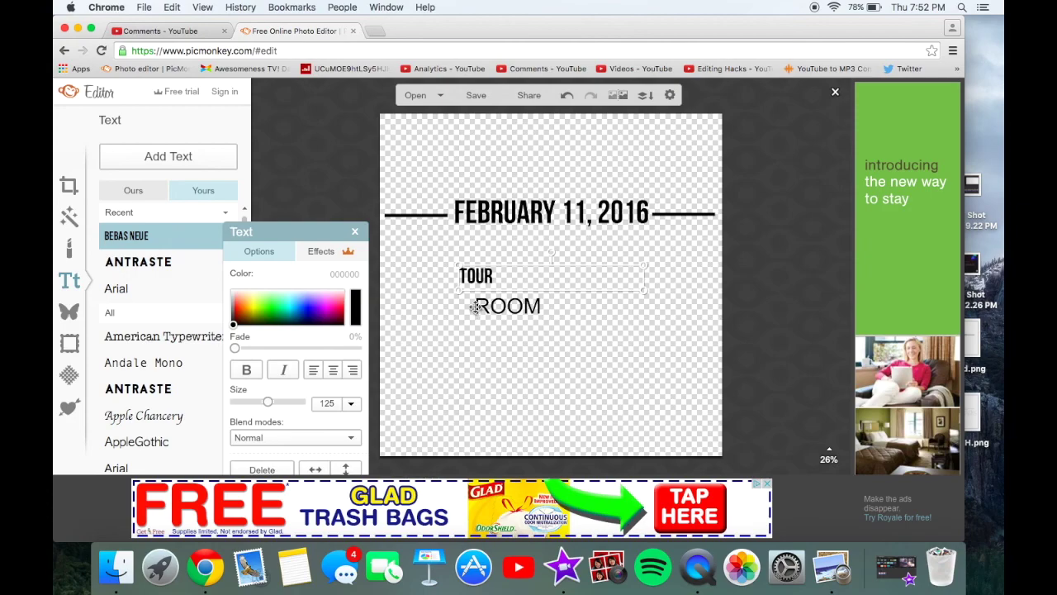
pyautogui.click(475, 306)
pyautogui.click(133, 236)
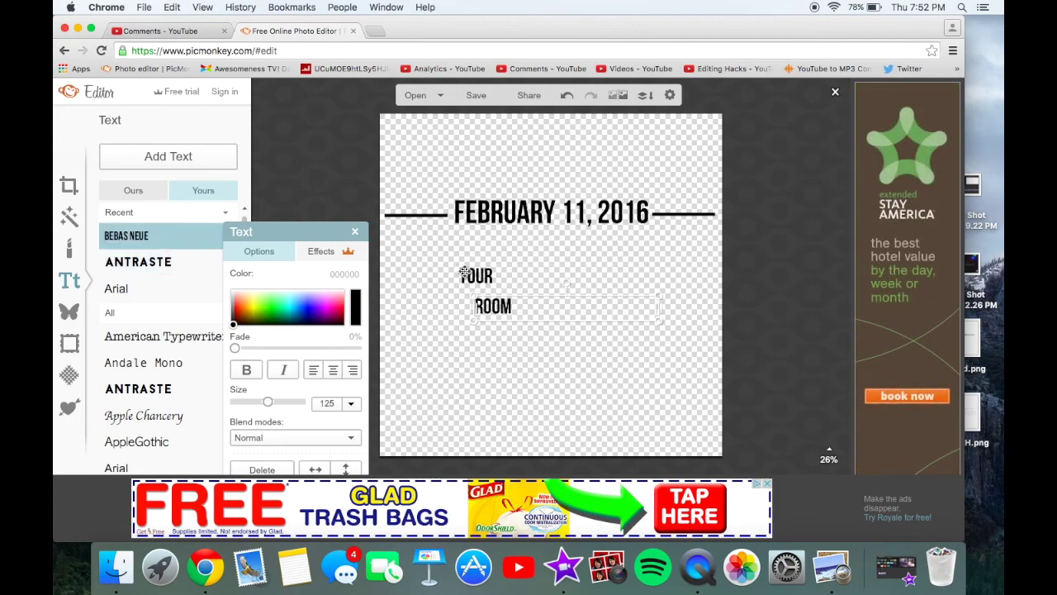
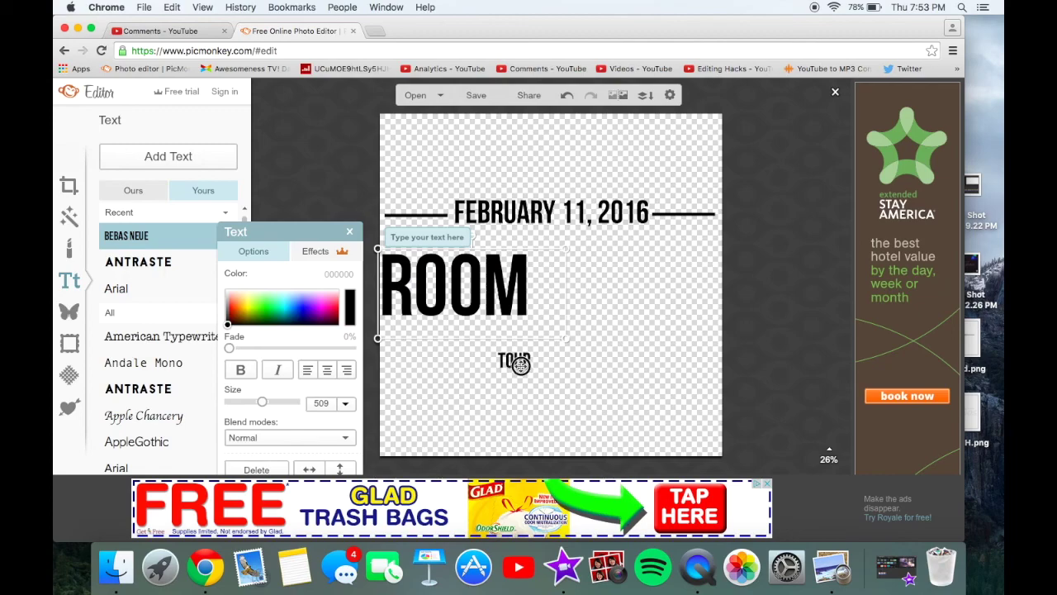
# - Enlarge "ROOM" and "TOUR" and place them side by side directly beneath the date, spanning the full canvas width
pyautogui.moveTo(686, 359); pyautogui.dragTo(531, 353)
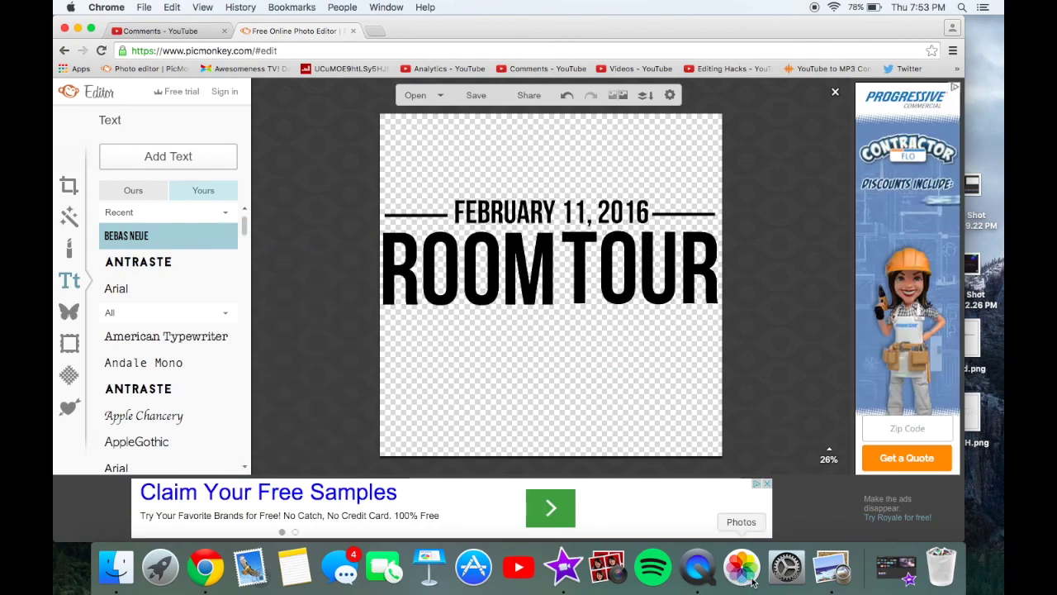
# - Check the reference image's bottom line and add a Bebas Neue text box reading "BY EDITINGHACKS" below "ROOM TOUR"
pyautogui.click(829, 585)
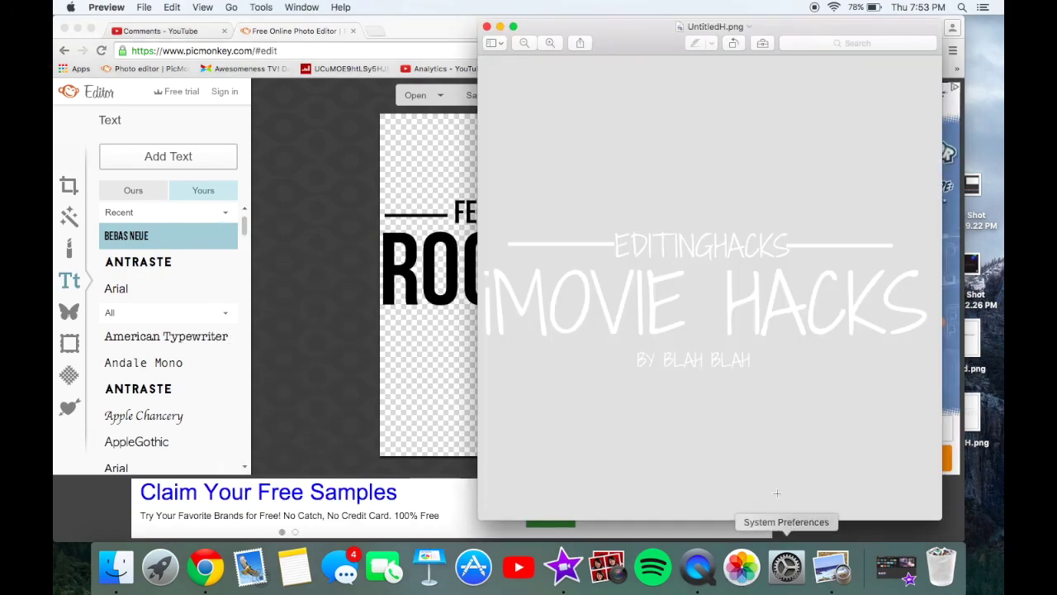
pyautogui.click(297, 321)
pyautogui.click(174, 157)
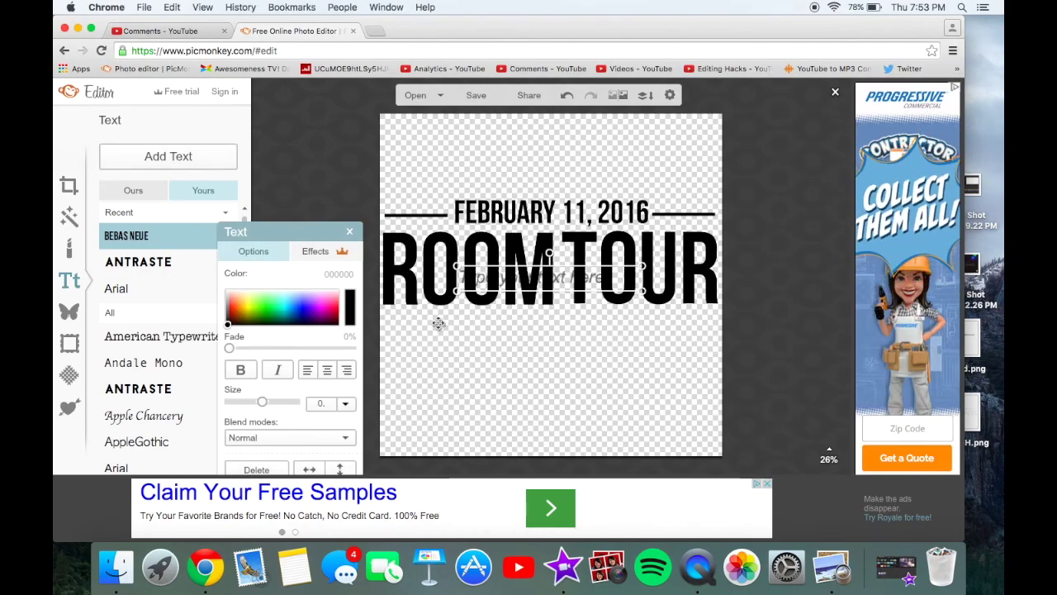
pyautogui.moveTo(475, 285); pyautogui.dragTo(486, 355)
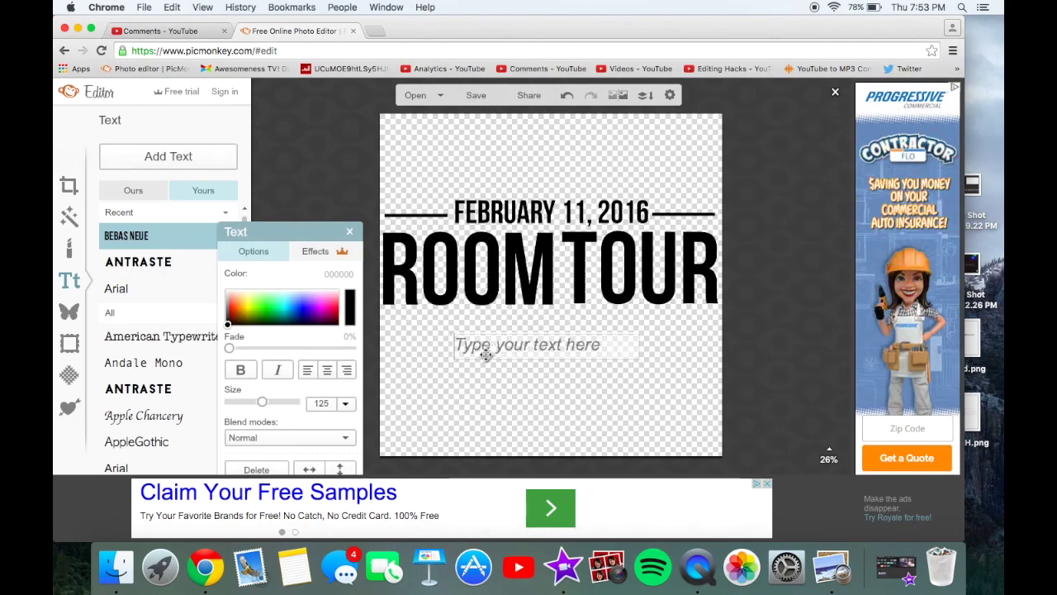
pyautogui.write('BY EDITINGHACKS')
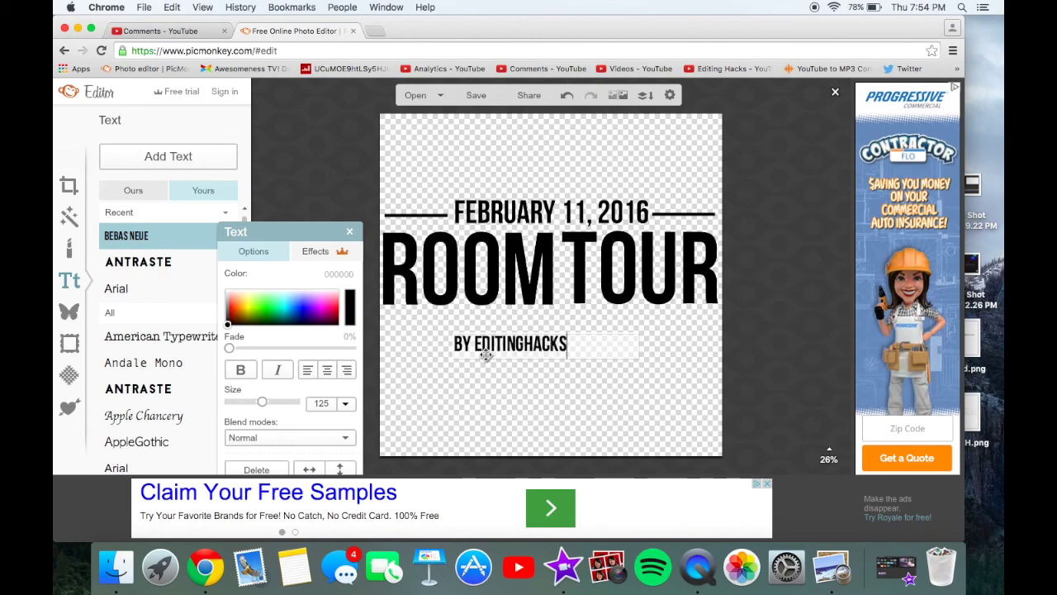
# - Resize the "BY EDITINGHACKS" text and centre it directly beneath "ROOM TOUR", slightly narrower than the date line
pyautogui.click(518, 382)
pyautogui.moveTo(635, 340); pyautogui.dragTo(679, 296)
pyautogui.moveTo(621, 314)
pyautogui.mouseDown()
pyautogui.moveTo(601, 320)
pyautogui.moveTo(636, 304)
pyautogui.mouseUp()
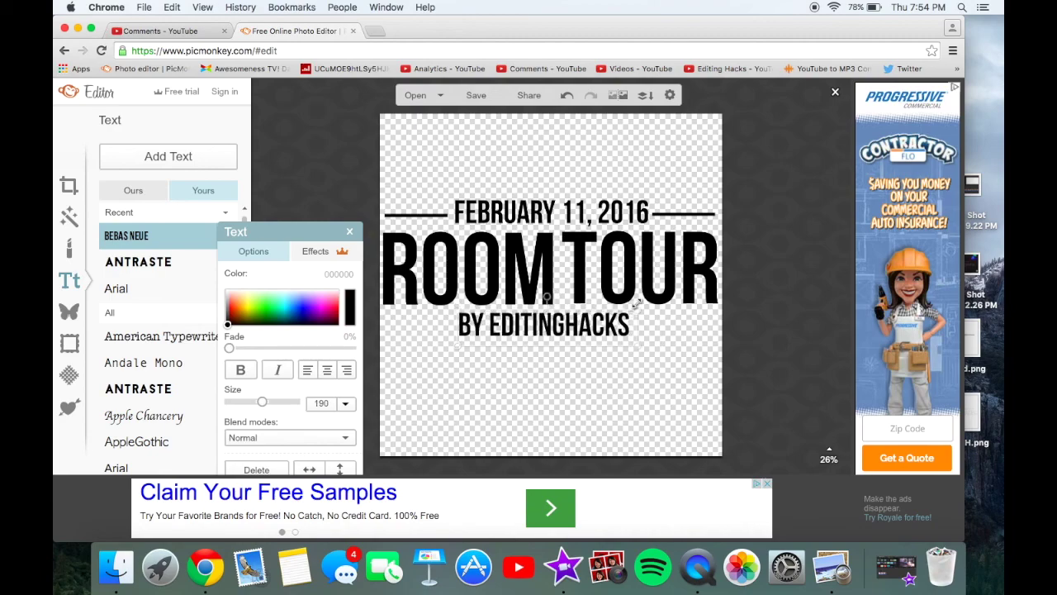
pyautogui.moveTo(576, 330); pyautogui.dragTo(585, 325)
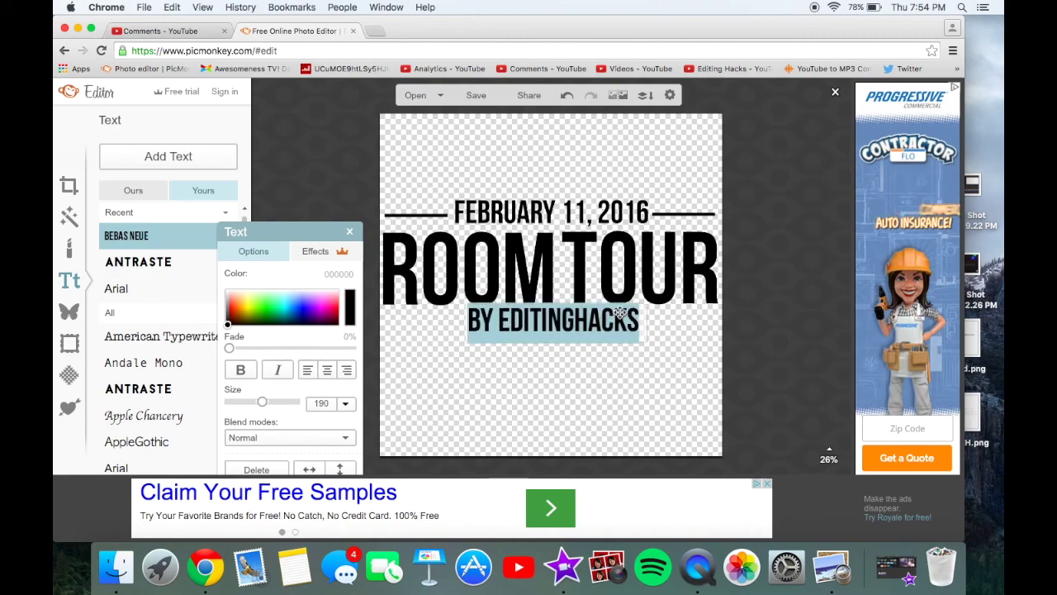
pyautogui.moveTo(642, 302); pyautogui.dragTo(583, 324)
pyautogui.click(562, 400)
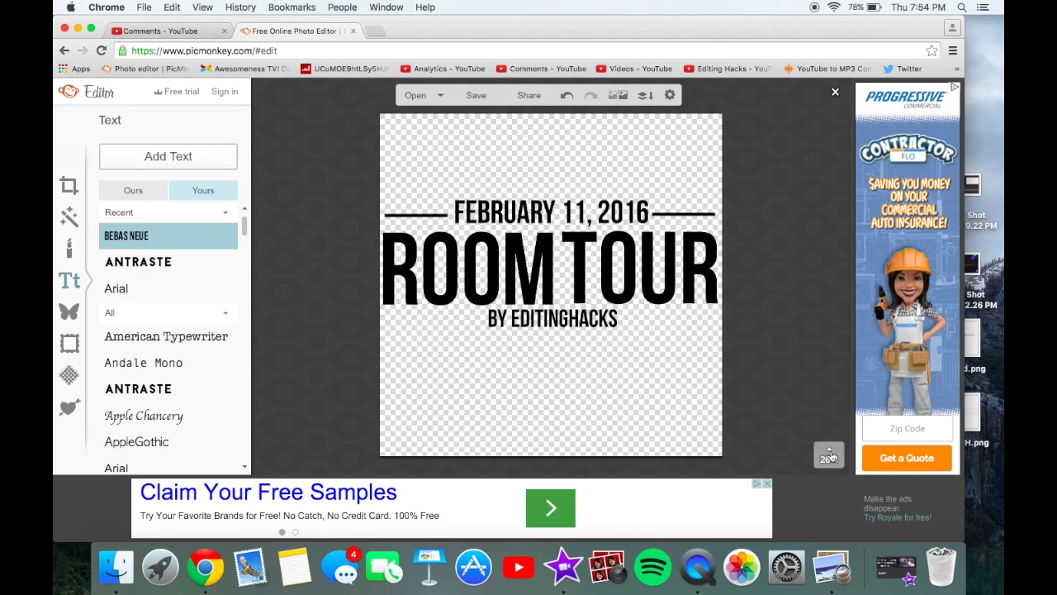
# - Nudge the left line closer to the date so its gap matches that of the right line
pyautogui.moveTo(829, 453)
pyautogui.moveTo(829, 420); pyautogui.dragTo(830, 416)
pyautogui.moveTo(745, 448); pyautogui.dragTo(701, 411)
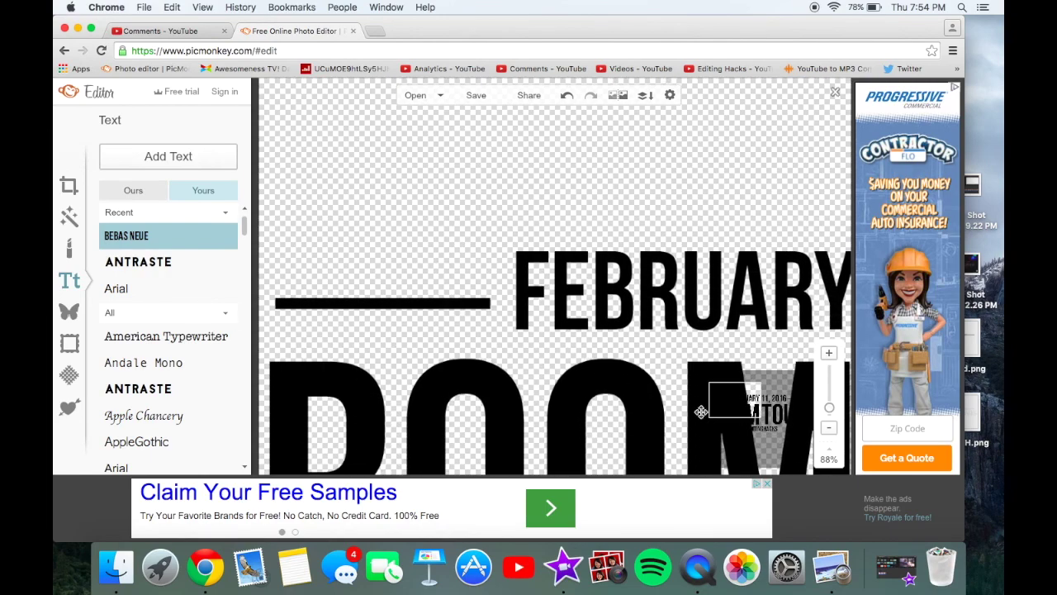
pyautogui.moveTo(435, 304); pyautogui.dragTo(445, 304)
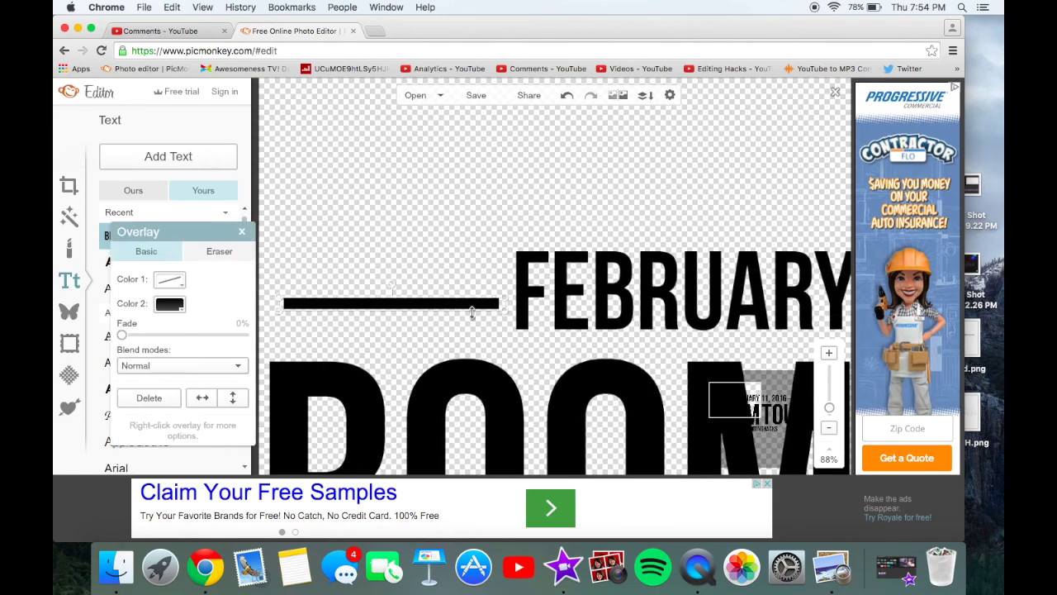
pyautogui.moveTo(831, 406); pyautogui.dragTo(832, 421)
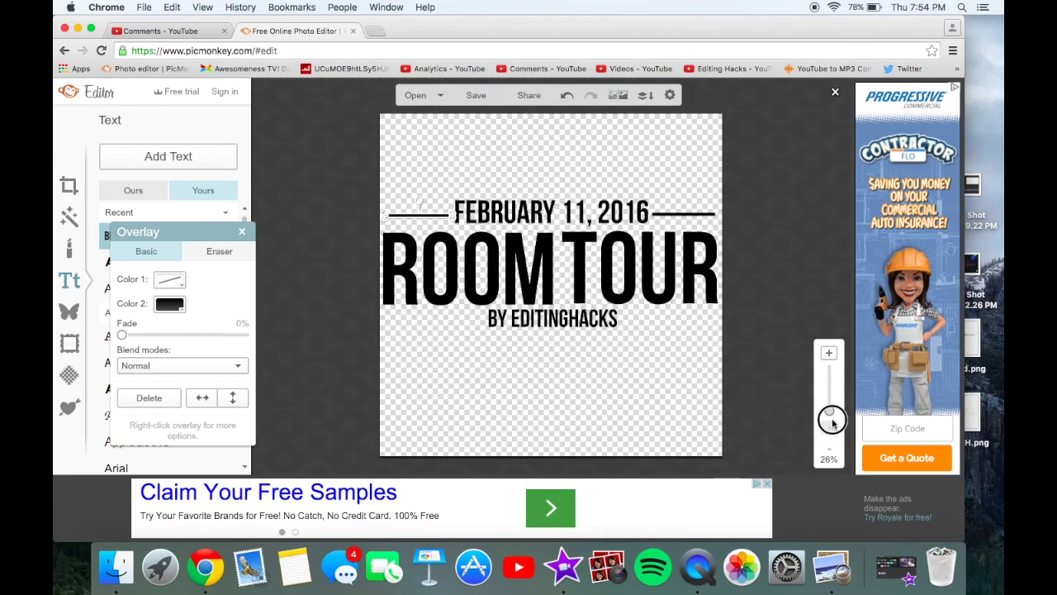
pyautogui.click(665, 387)
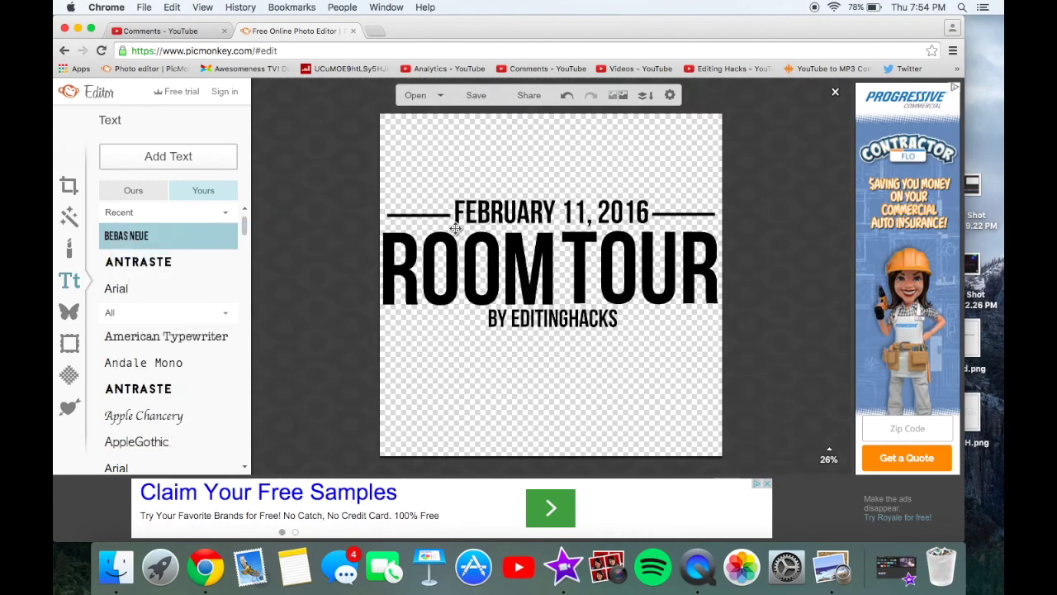
pyautogui.moveTo(435, 216); pyautogui.dragTo(437, 214)
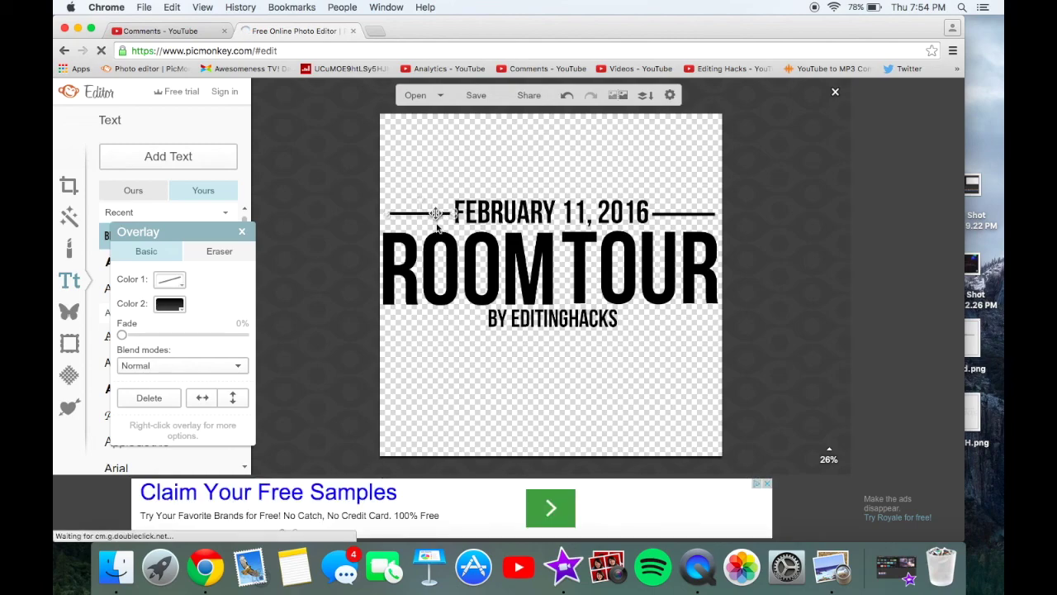
pyautogui.click(483, 428)
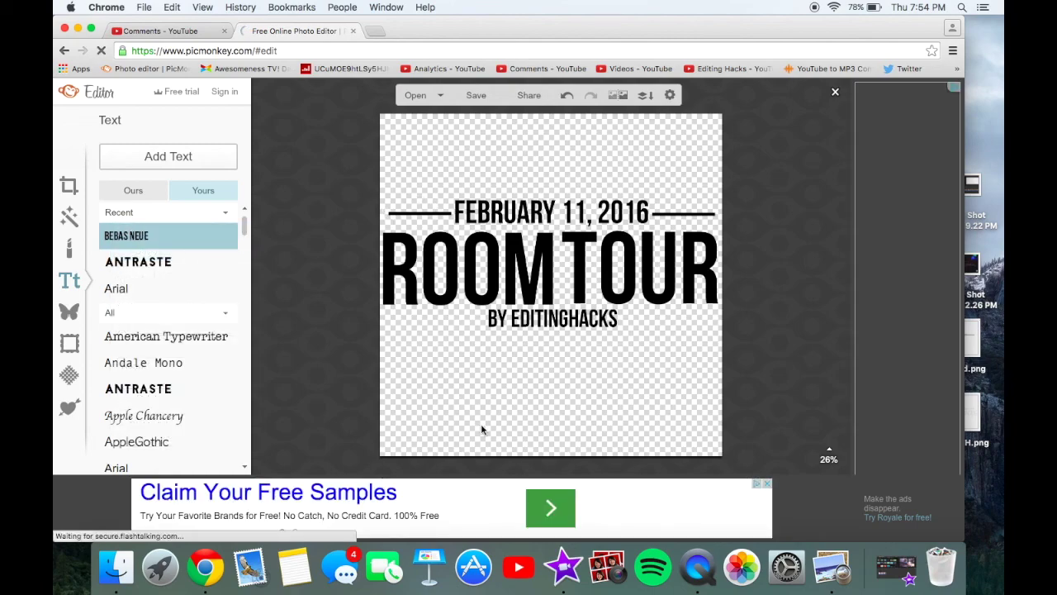
# - Save the finished graphic to the computer as a PNG named "UntitledSCAD"
pyautogui.click(486, 93)
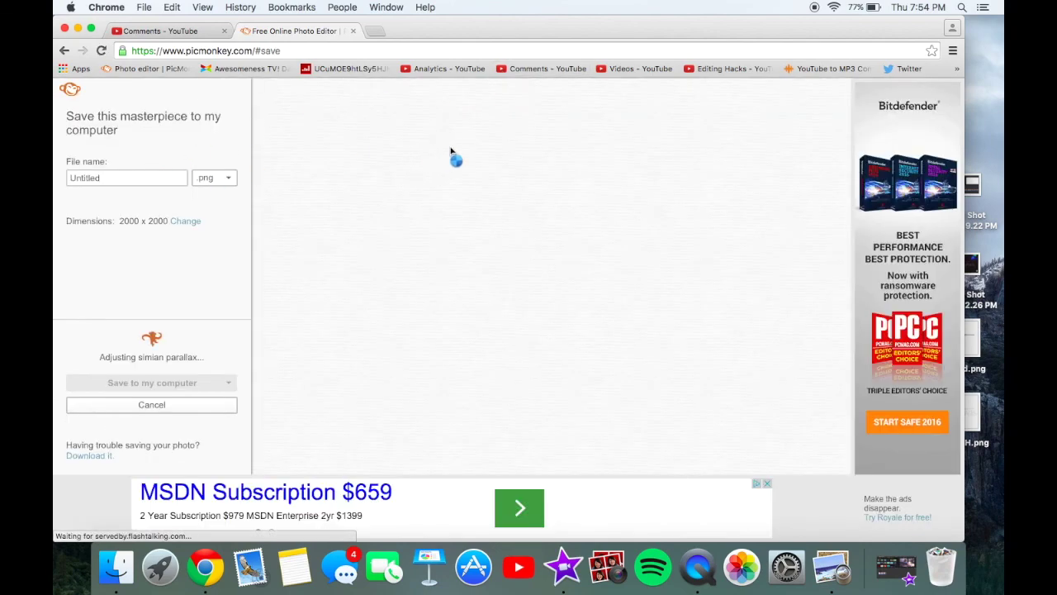
pyautogui.click(187, 176)
pyautogui.write('SCAD')
pyautogui.press('Return')
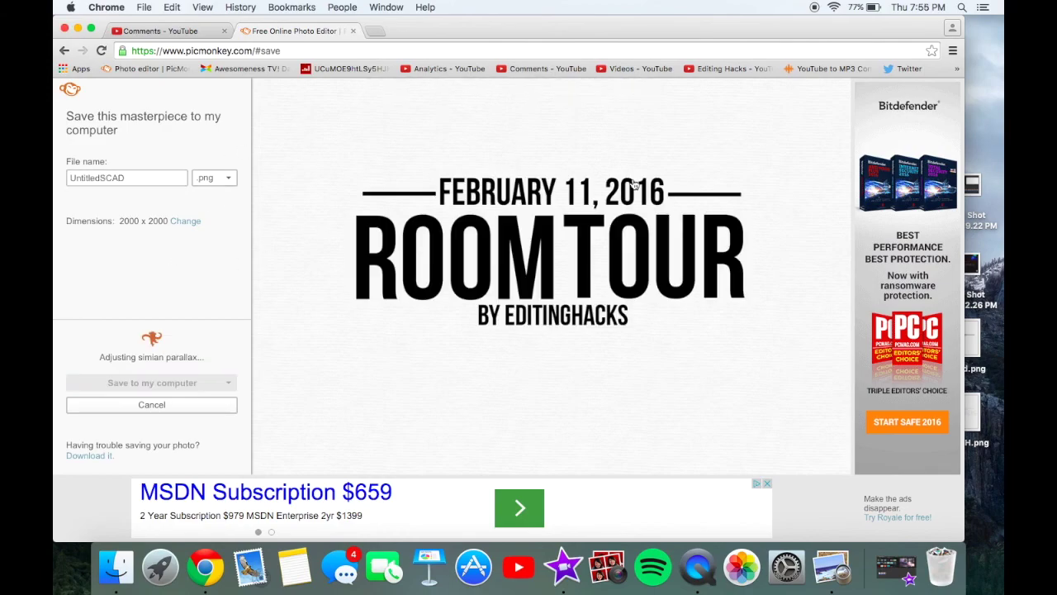
# - Switch to iMovie and place the saved title graphic above the main clip, starting at about 00:13
pyautogui.click(896, 566)
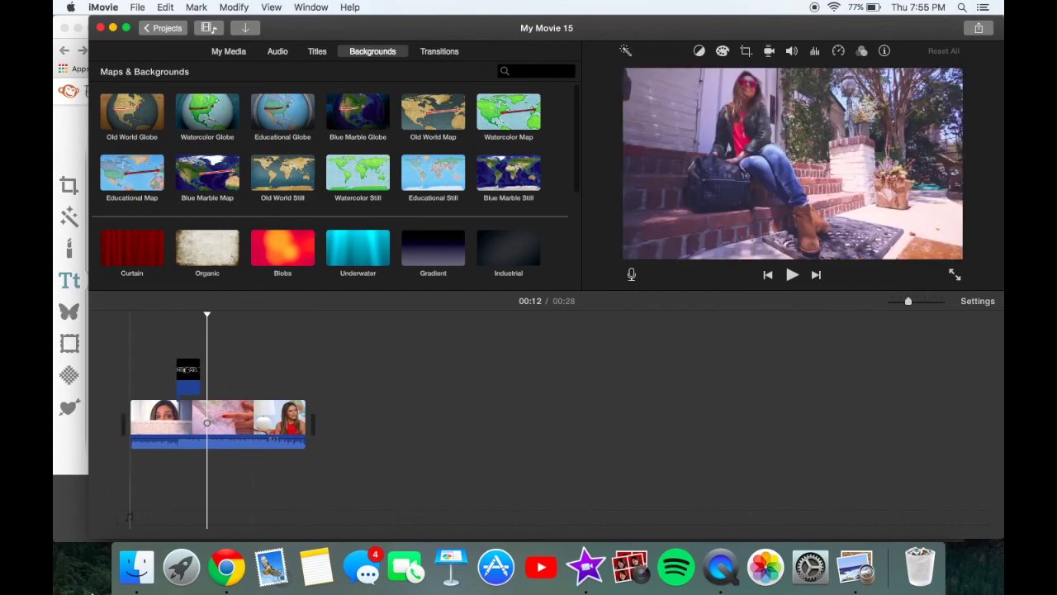
pyautogui.click(136, 567)
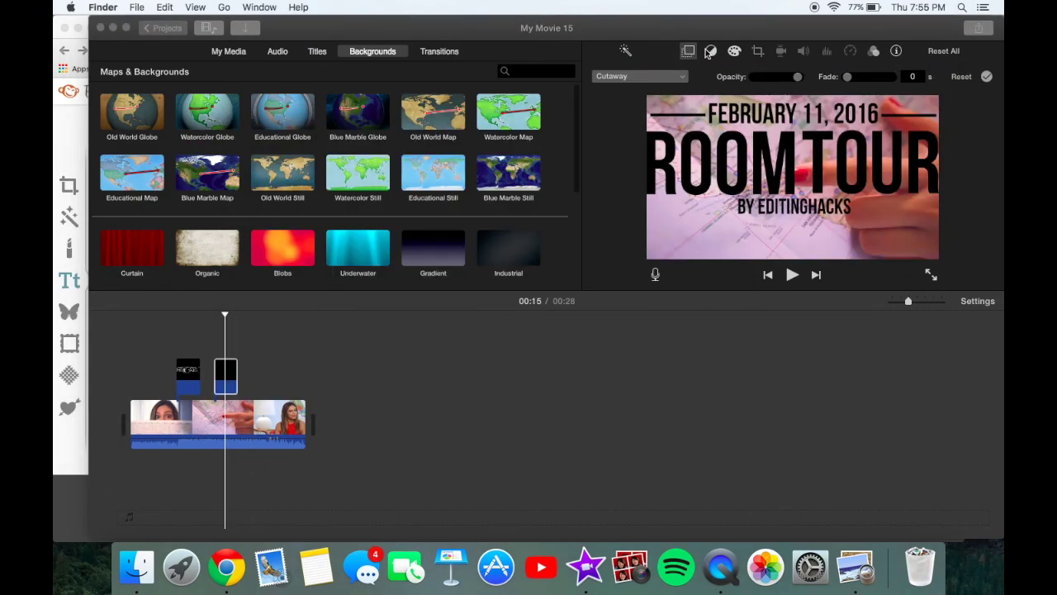
# - Set the title graphic's crop style to Fit and its overlay mode to Picture in Picture
pyautogui.click(692, 51)
pyautogui.click(689, 51)
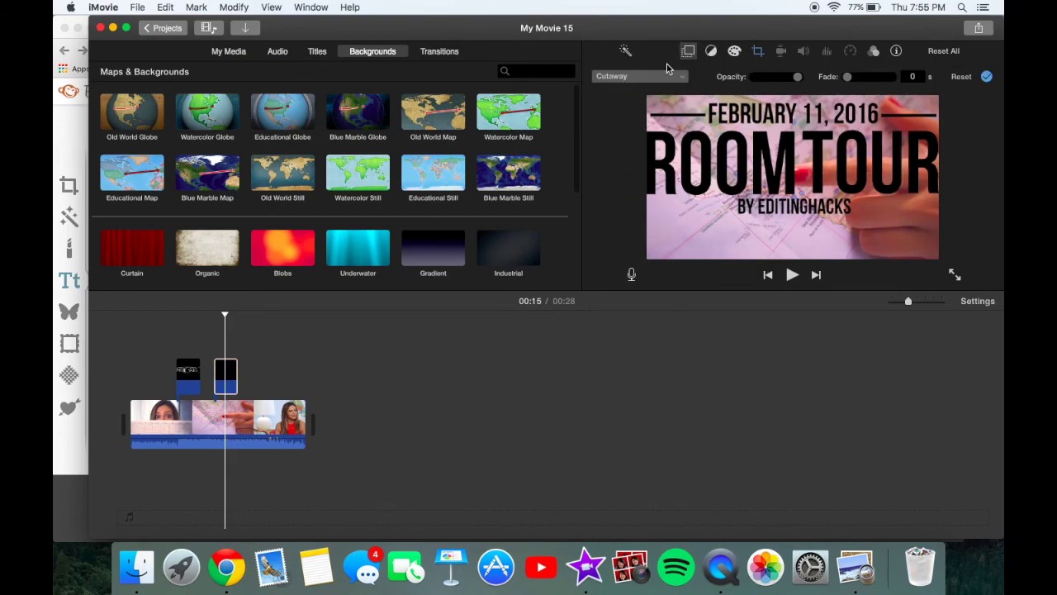
pyautogui.click(661, 76)
pyautogui.click(655, 124)
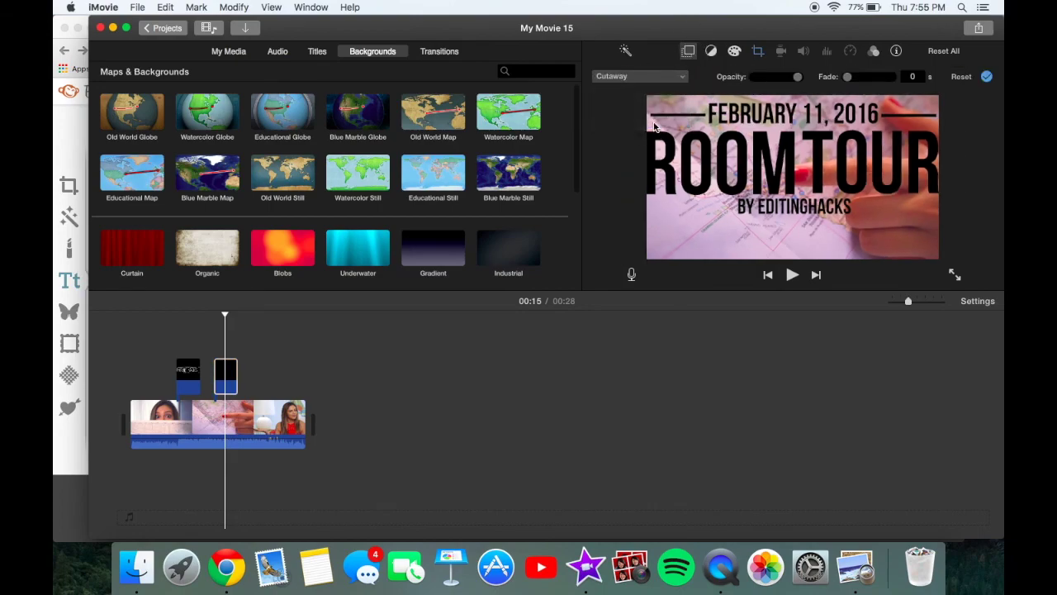
pyautogui.click(758, 51)
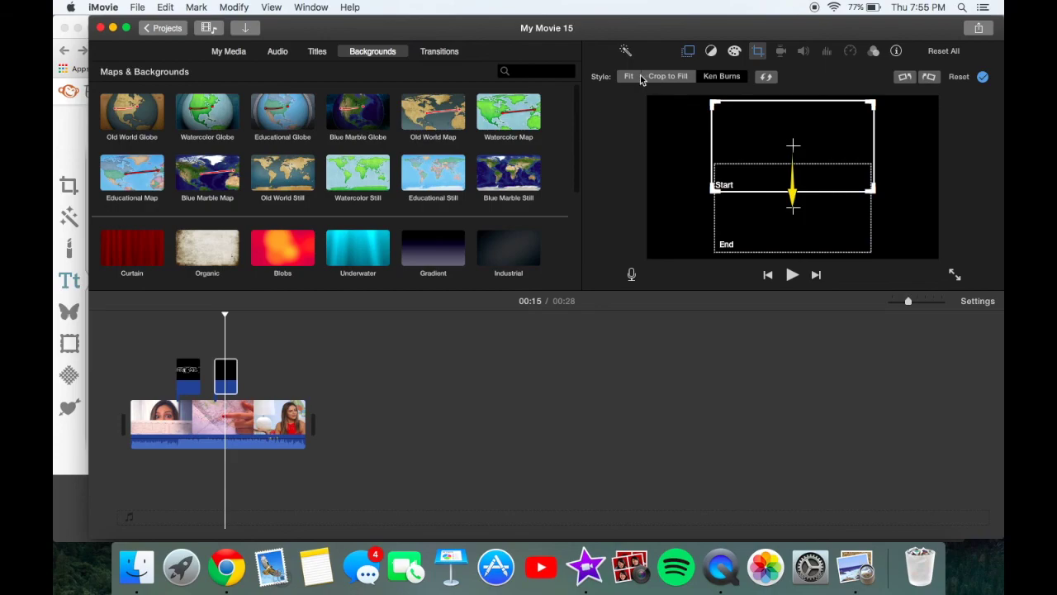
pyautogui.click(630, 76)
pyautogui.click(687, 53)
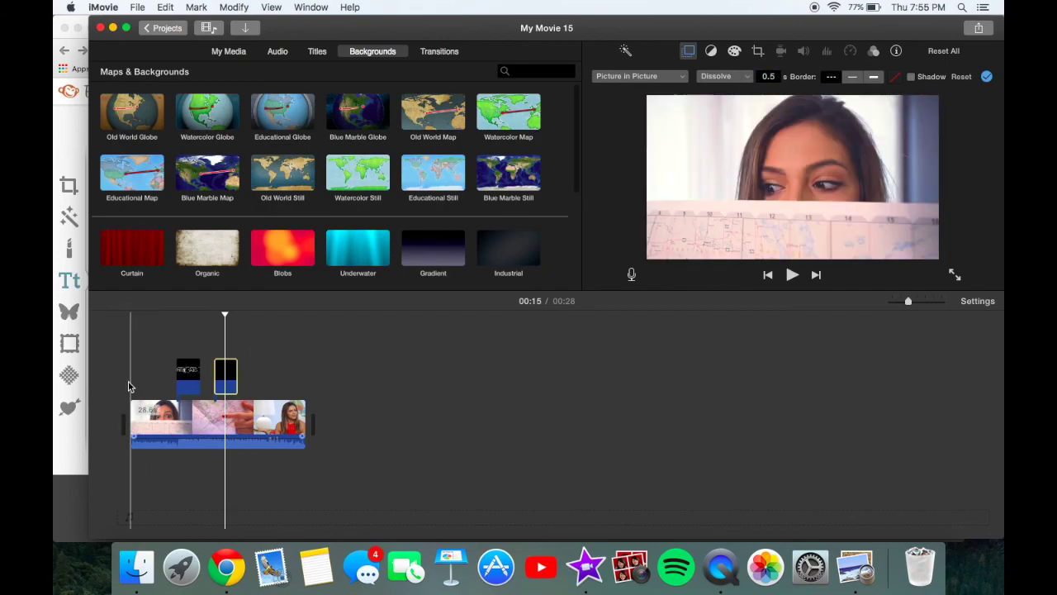
# - Play back the existing "iMOVIE HACKS" title overlay to examine how it appears and disappears over the footage
pyautogui.click(174, 335)
pyautogui.press('space')
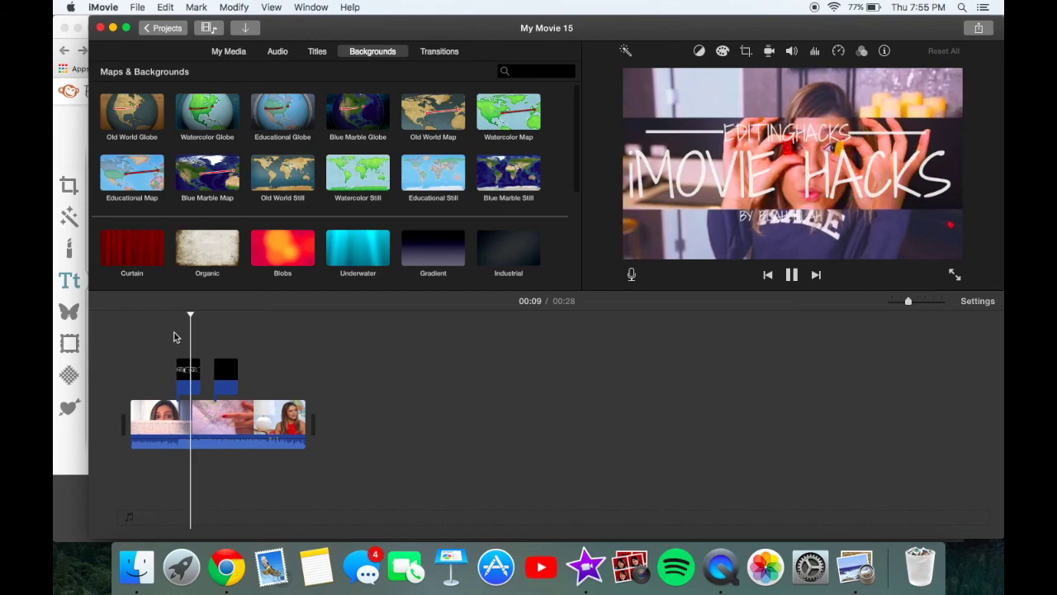
pyautogui.press('space')
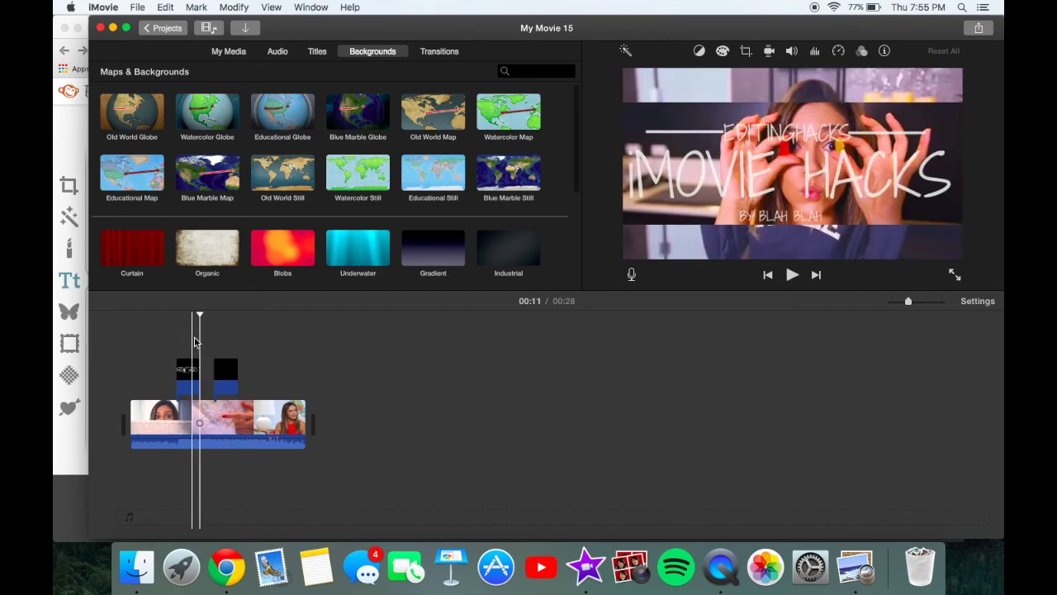
pyautogui.click(212, 336)
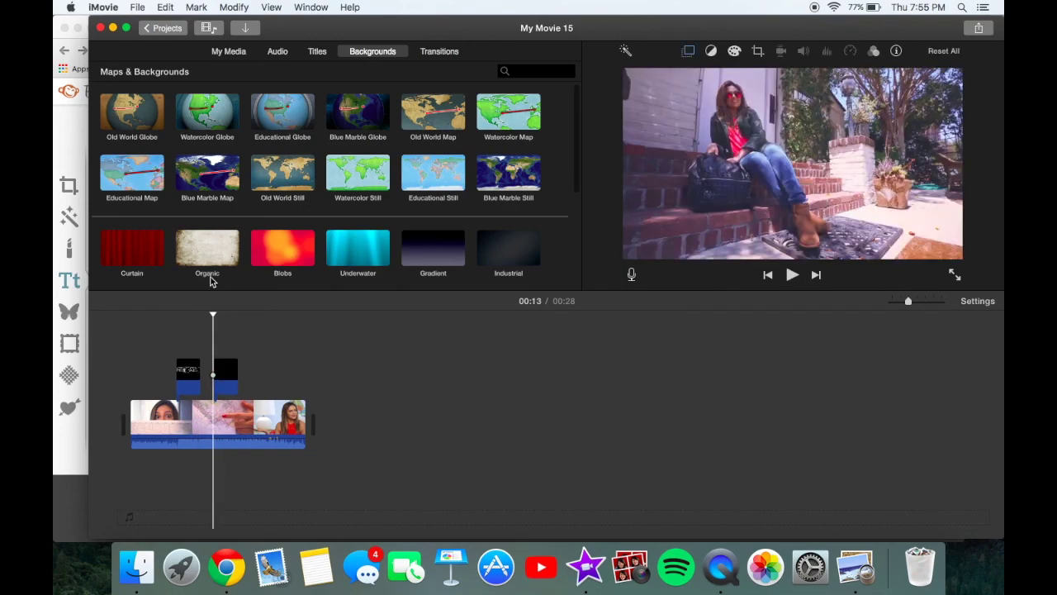
pyautogui.click(180, 365)
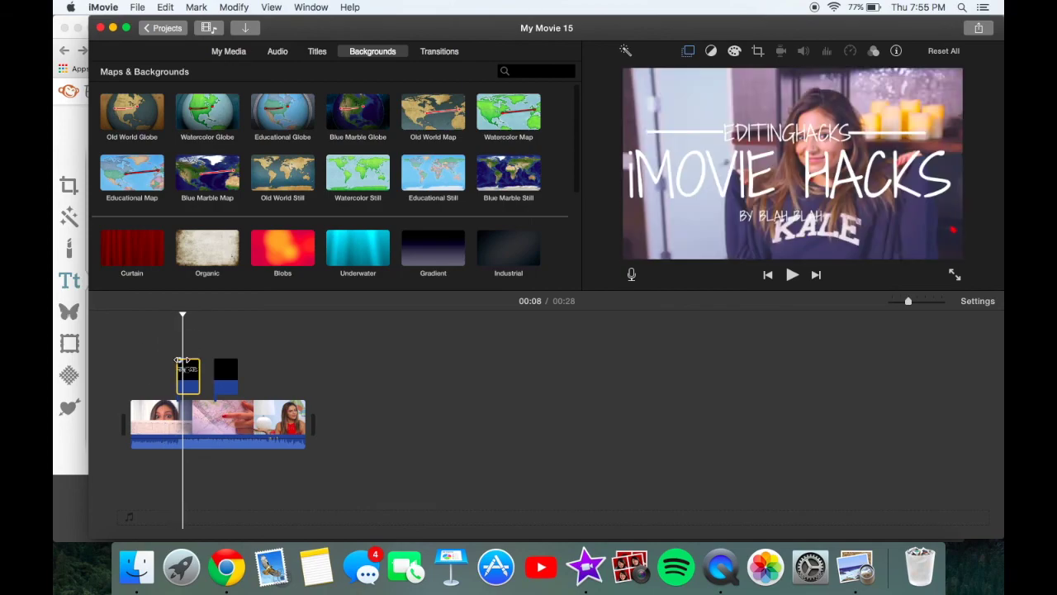
pyautogui.click(175, 350)
pyautogui.press('space')
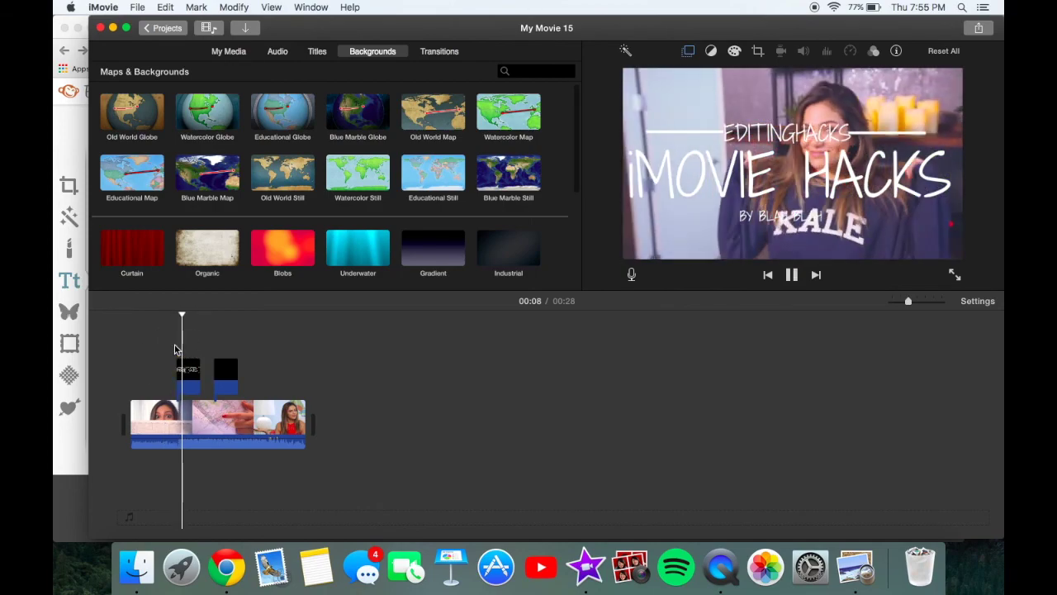
pyautogui.click(208, 339)
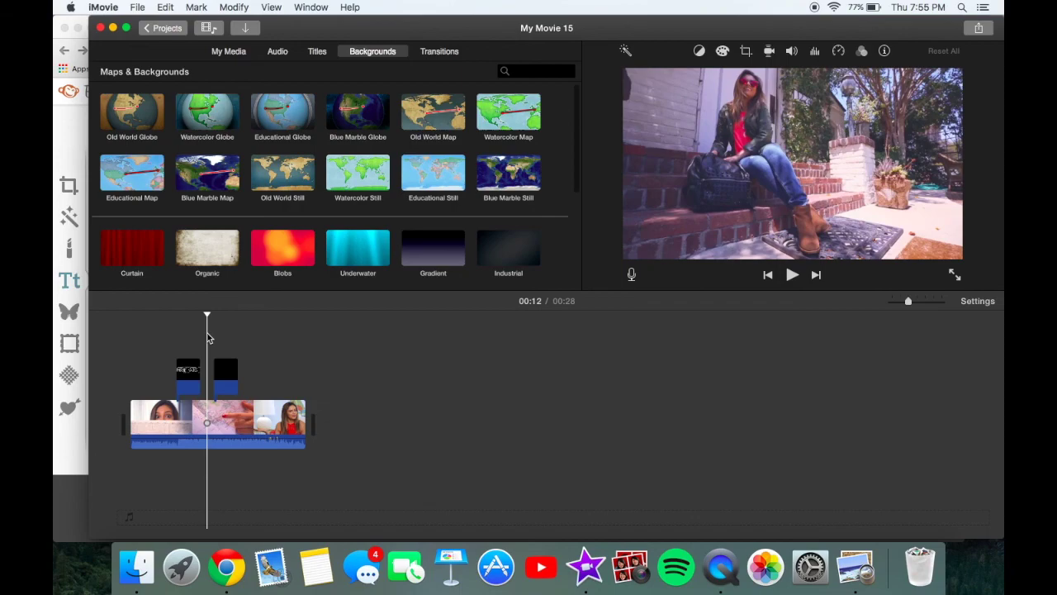
# - Lengthen the Dissolve of the "ROOM TOUR" picture-in-picture overlay to 1.92 seconds
pyautogui.click(748, 52)
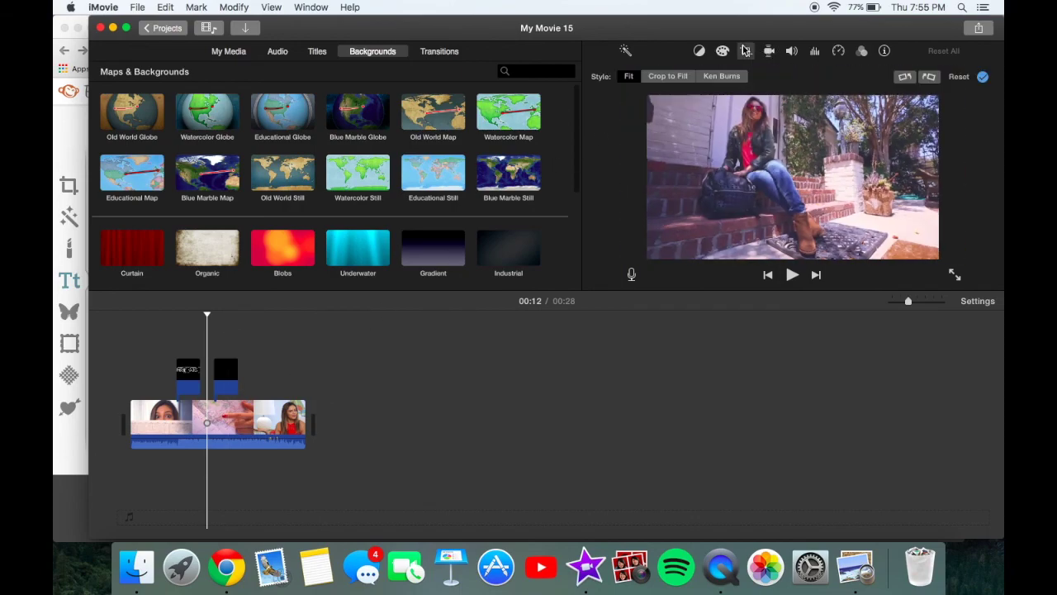
pyautogui.click(699, 51)
pyautogui.click(222, 374)
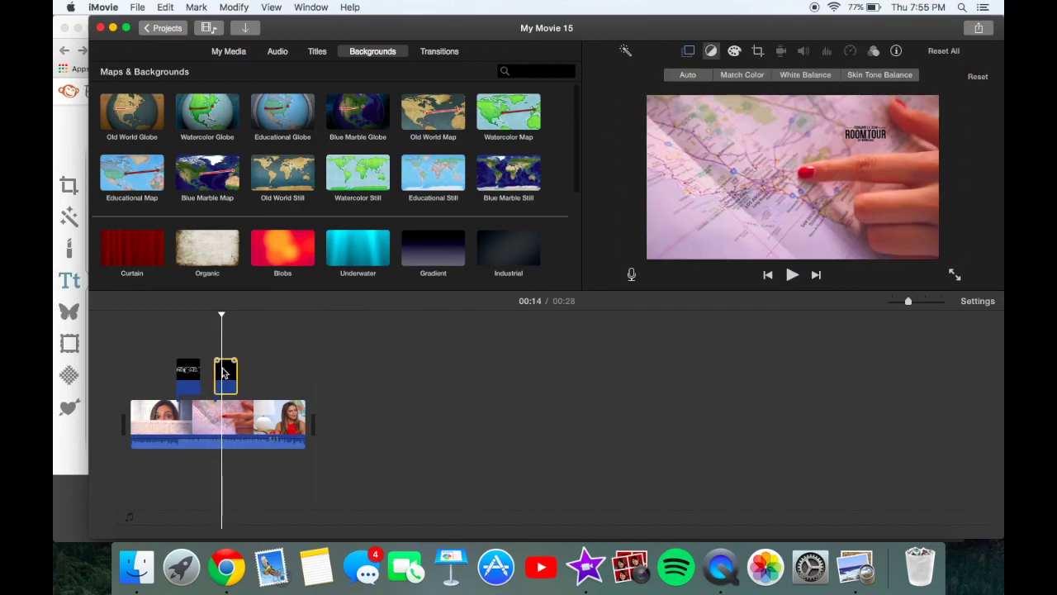
pyautogui.click(689, 52)
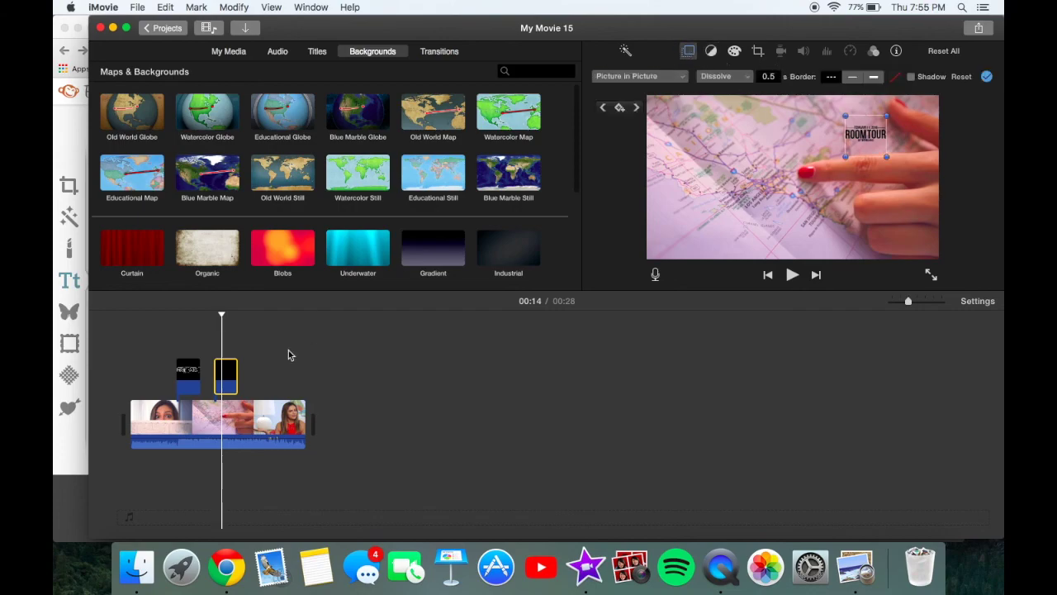
pyautogui.moveTo(236, 361); pyautogui.dragTo(226, 364)
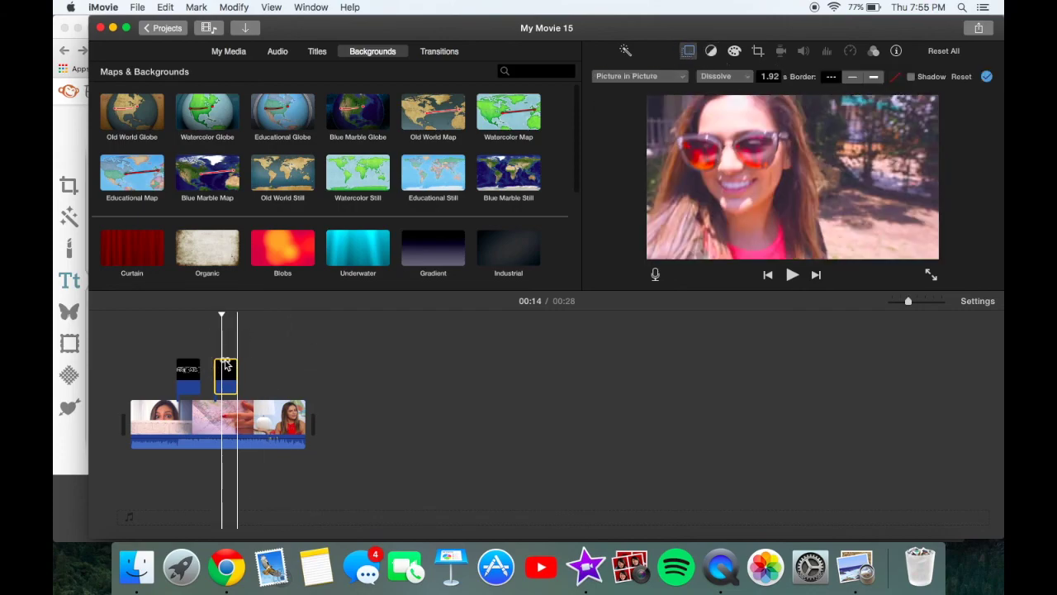
# - Enlarge the "ROOM TOUR" picture-in-picture frame so the title fills most of the video frame's width
pyautogui.click(213, 350)
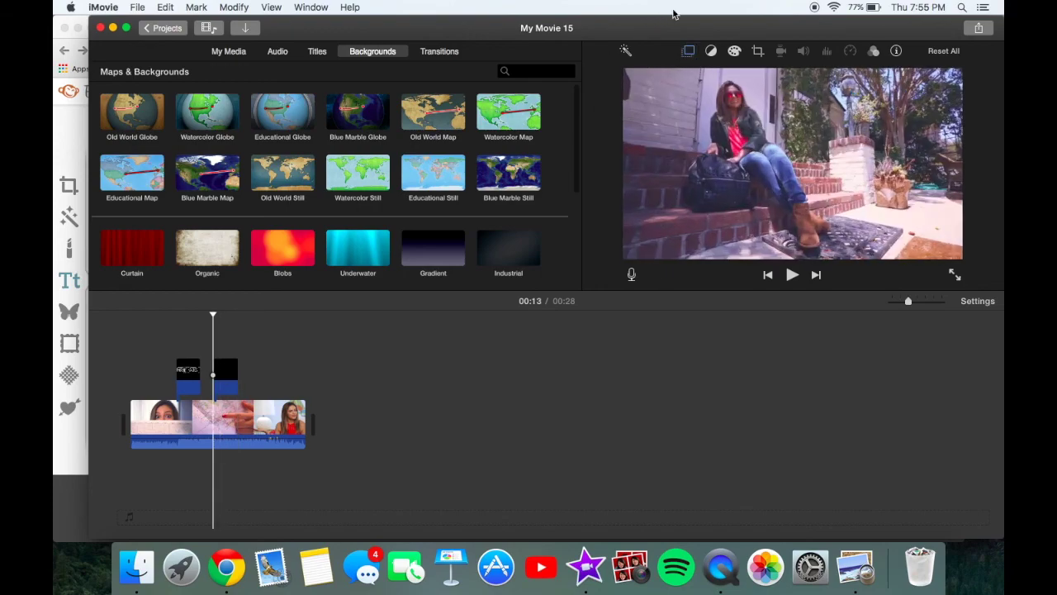
pyautogui.click(687, 51)
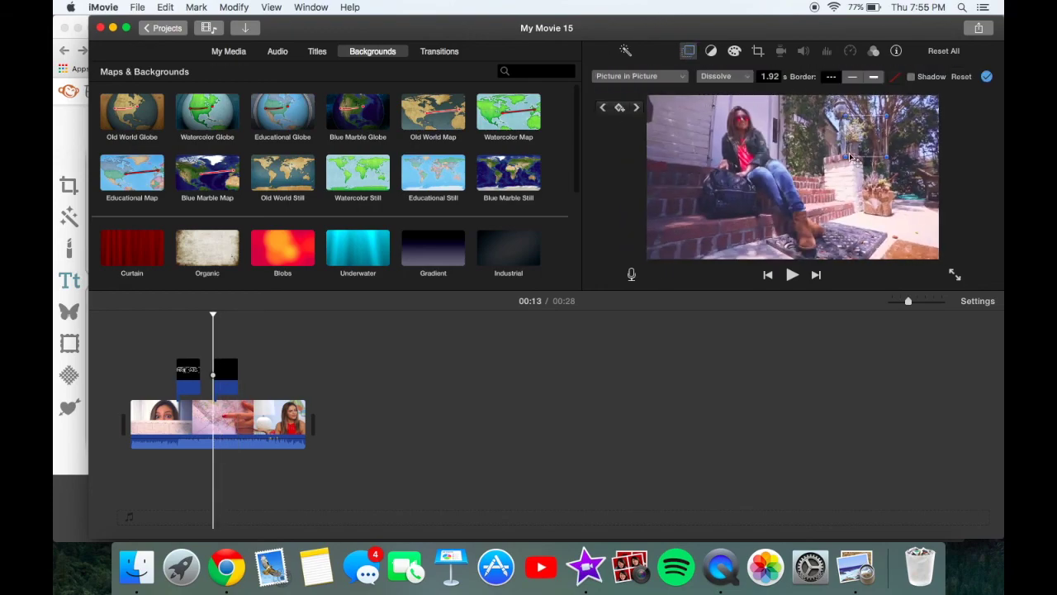
pyautogui.moveTo(846, 155); pyautogui.dragTo(749, 251)
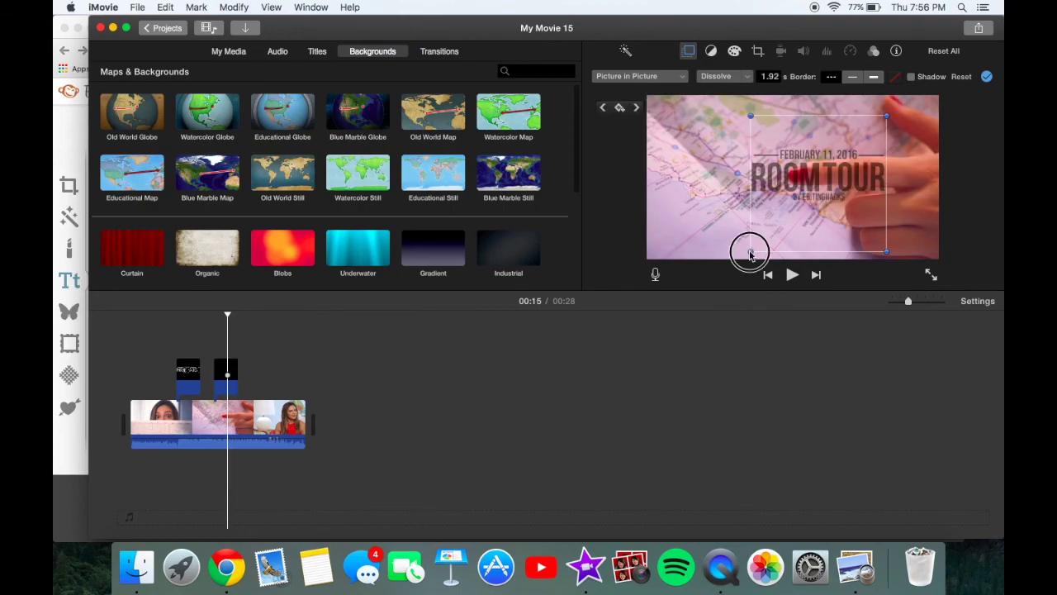
pyautogui.click(668, 302)
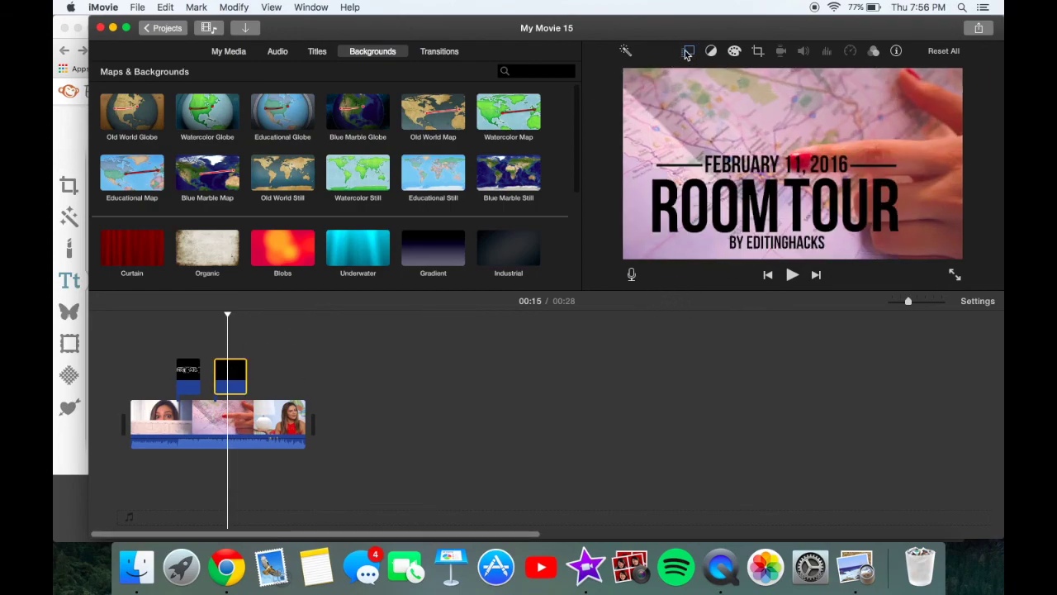
# - Enlarge and centre the "ROOM TOUR" picture-in-picture frame so it fills the whole video frame, and play the title back
pyautogui.click(687, 52)
pyautogui.moveTo(884, 119); pyautogui.dragTo(944, 66)
pyautogui.moveTo(899, 142); pyautogui.dragTo(866, 157)
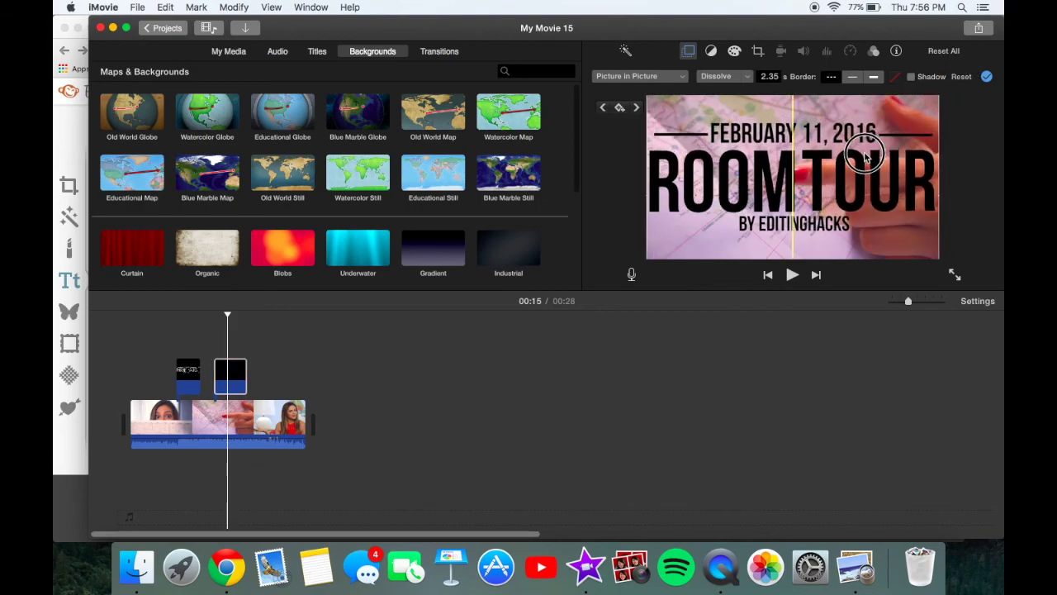
pyautogui.click(687, 379)
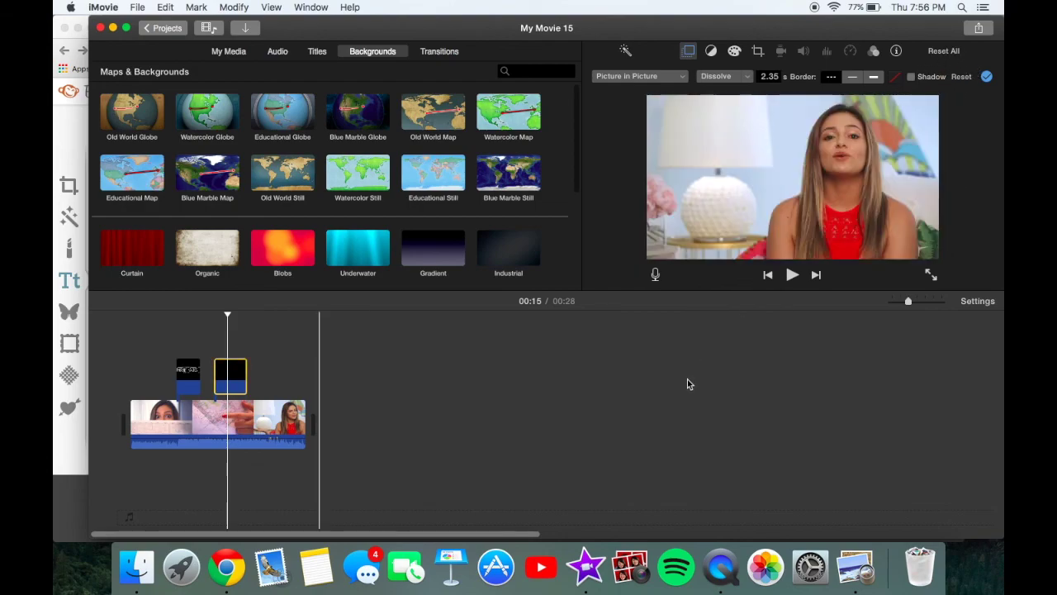
pyautogui.click(213, 352)
pyautogui.press('space')
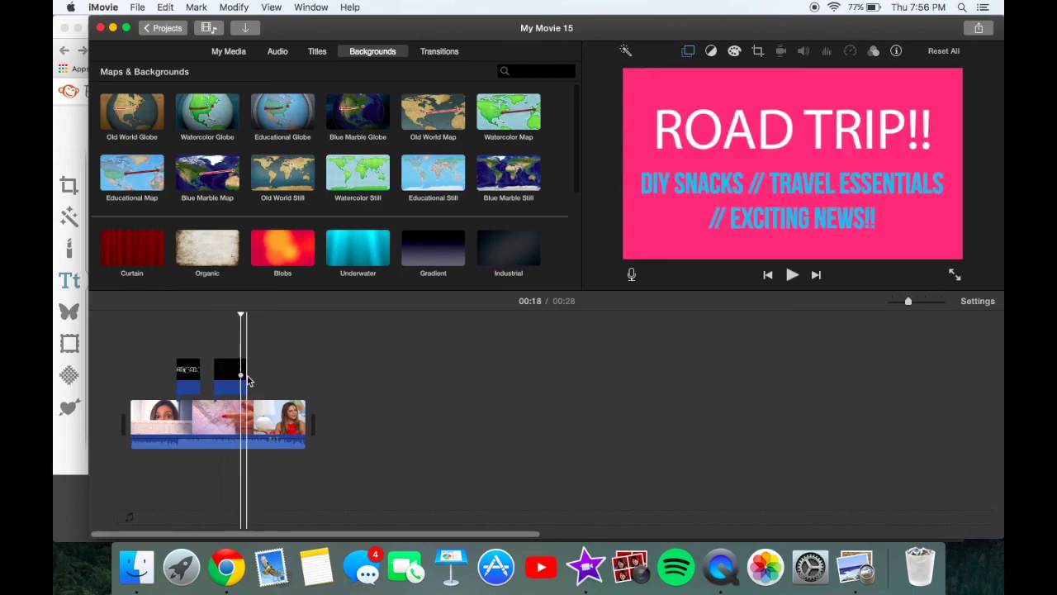
# - Shorten the "ROOM TOUR" overlay clip from its end so the title stays within the map footage
pyautogui.moveTo(247, 376); pyautogui.dragTo(235, 371)
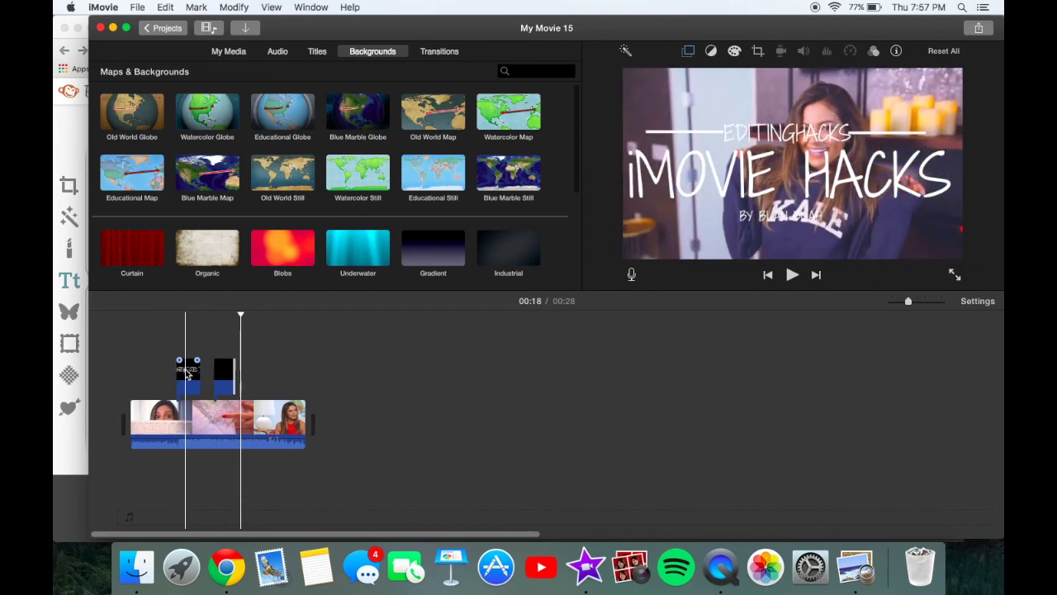
pyautogui.click(186, 423)
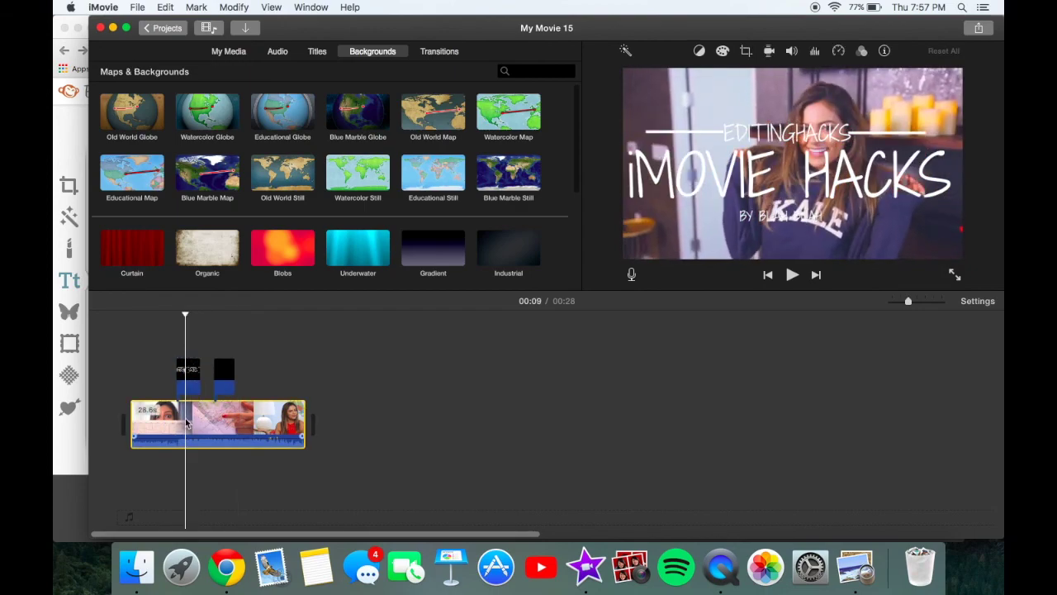
pyautogui.click(189, 372)
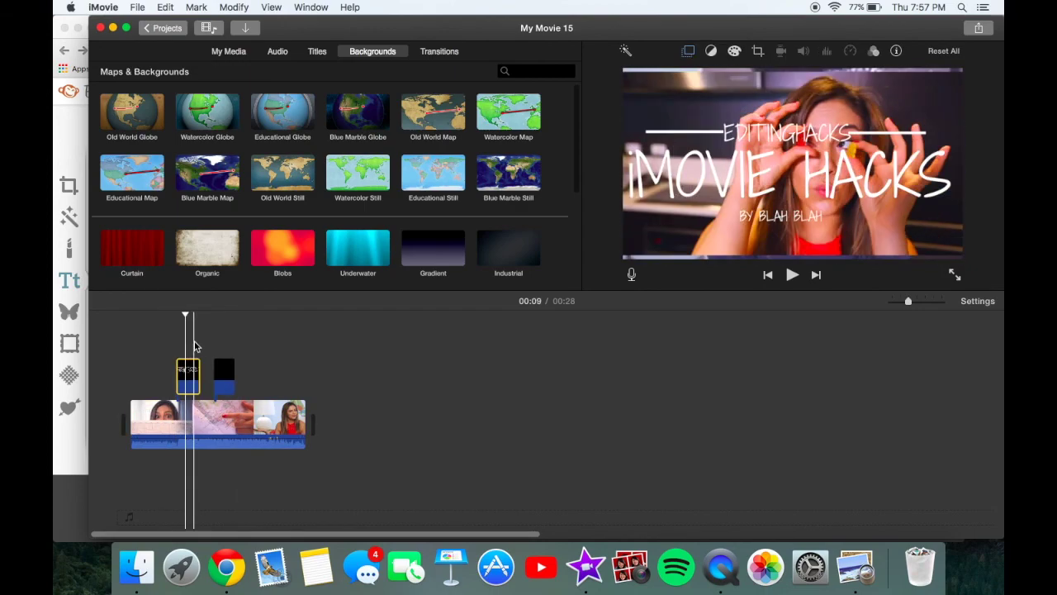
pyautogui.moveTo(234, 373)
pyautogui.mouseDown()
pyautogui.moveTo(245, 371)
pyautogui.moveTo(239, 361)
pyautogui.mouseUp()
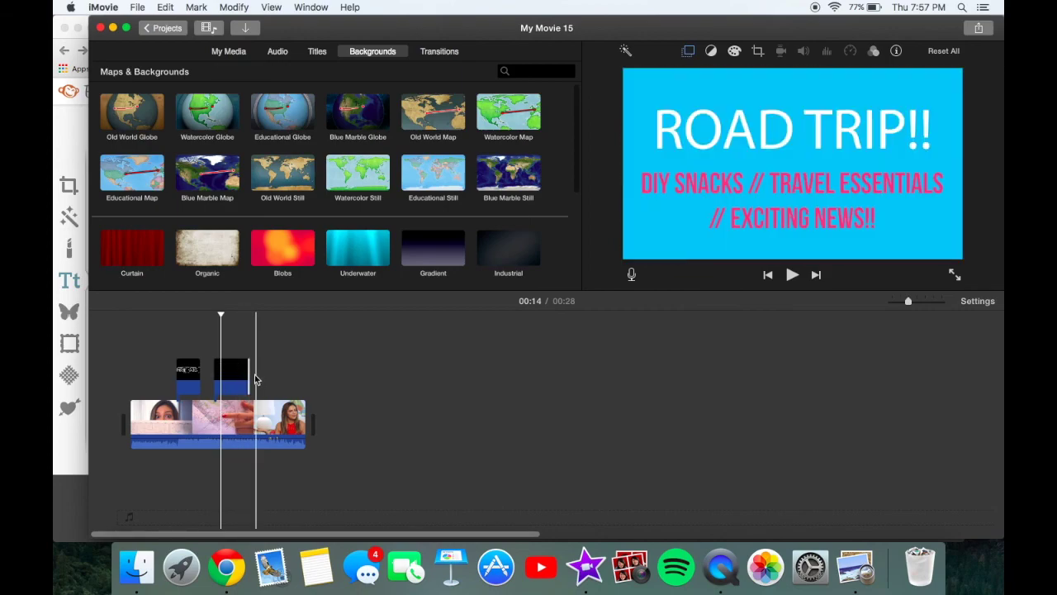
pyautogui.moveTo(240, 374); pyautogui.dragTo(239, 373)
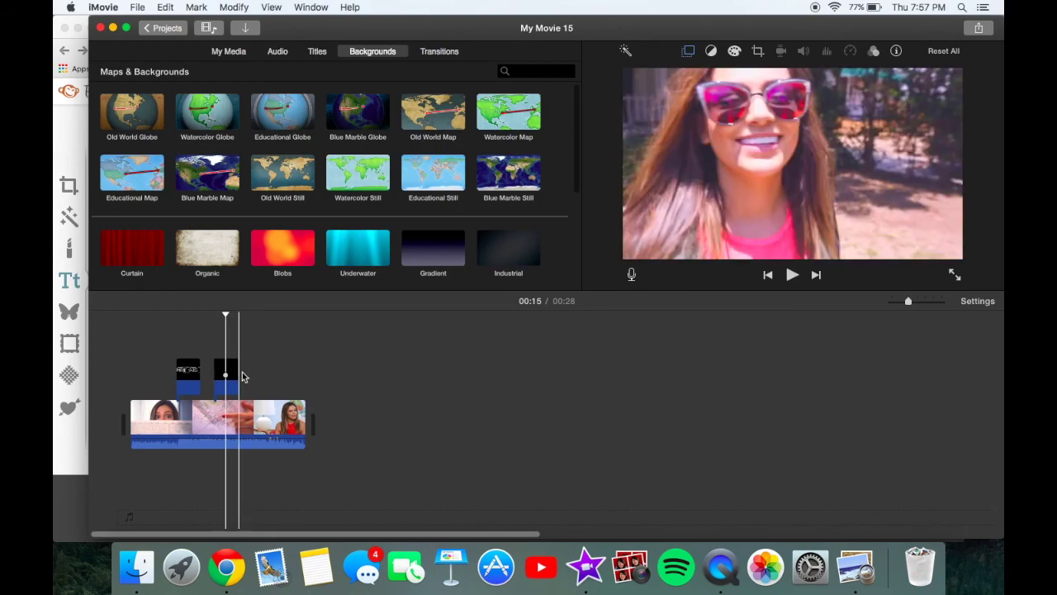
pyautogui.moveTo(237, 373); pyautogui.dragTo(230, 364)
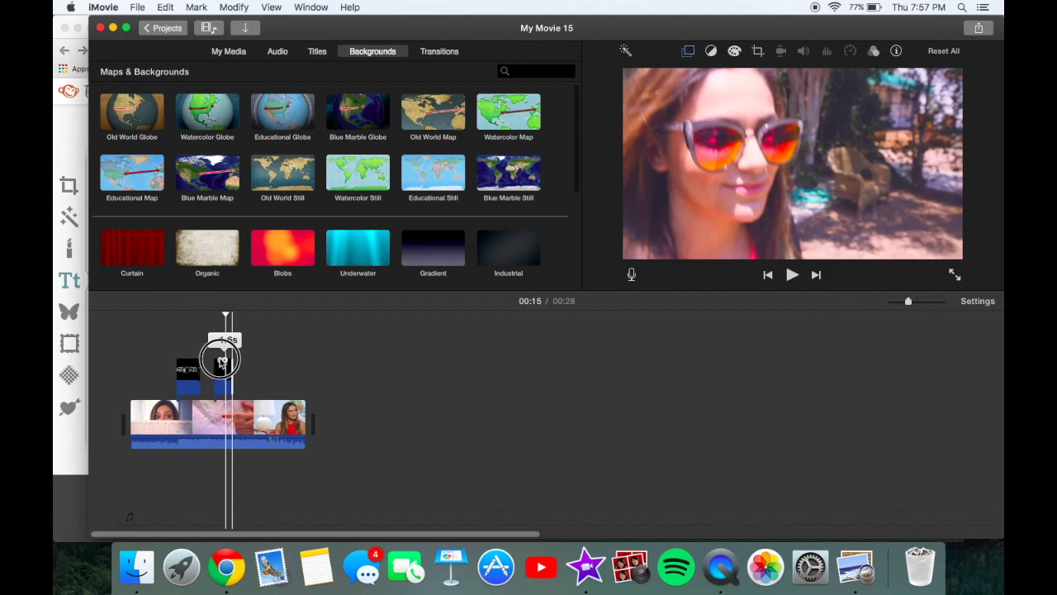
# - Shorten the "ROOM TOUR" overlay's fade to 1.49 seconds and play the title back
pyautogui.moveTo(221, 360); pyautogui.dragTo(220, 360)
pyautogui.press('space')
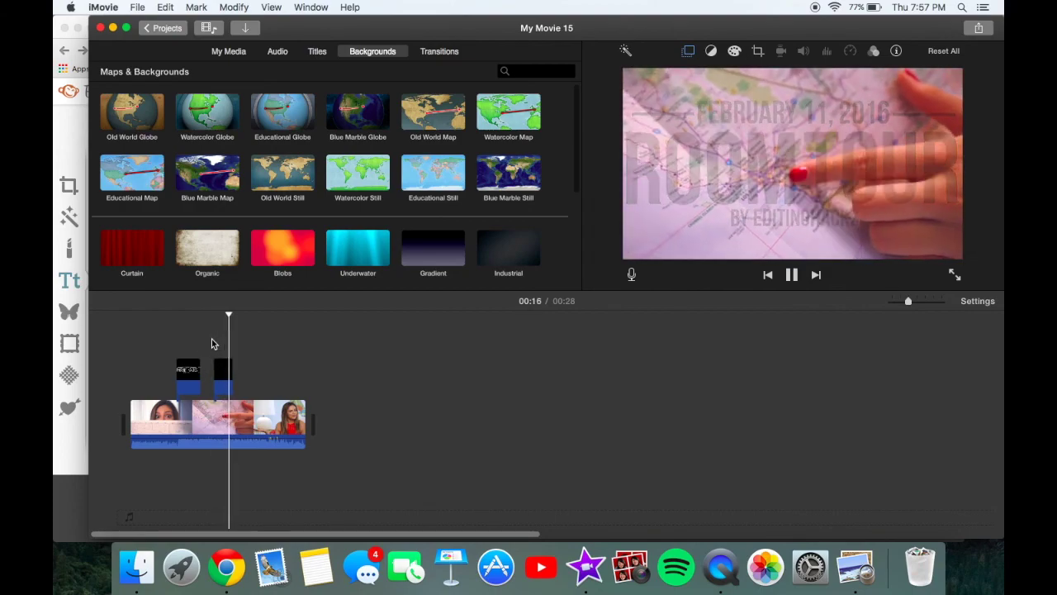
pyautogui.press('space')
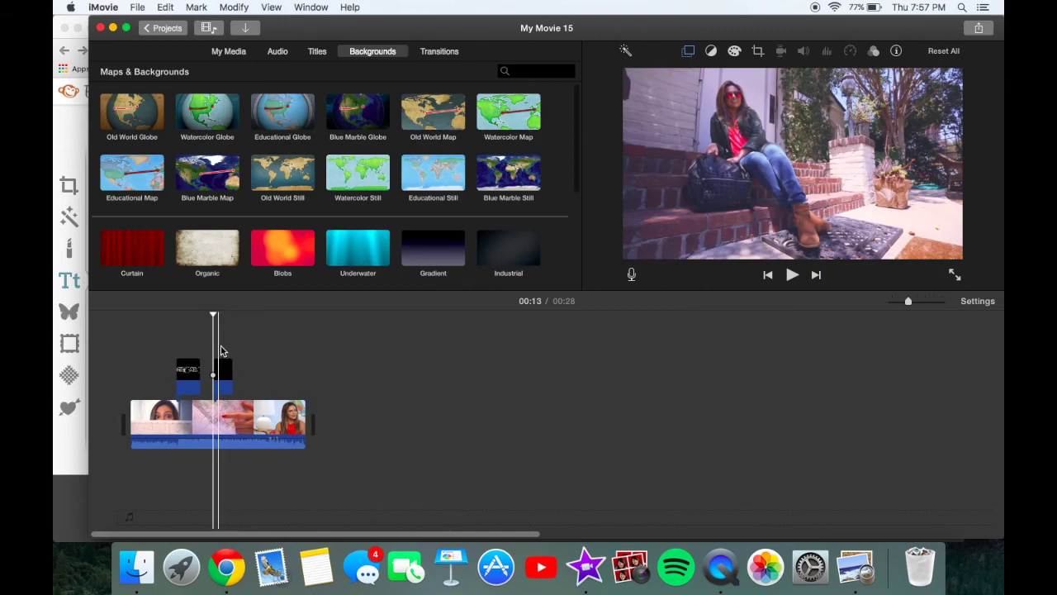
# - Add a keyframe at the start of the "iMOVIE HACKS" overlay with its picture-in-picture frame beyond the video's upper-left corner
pyautogui.click(185, 363)
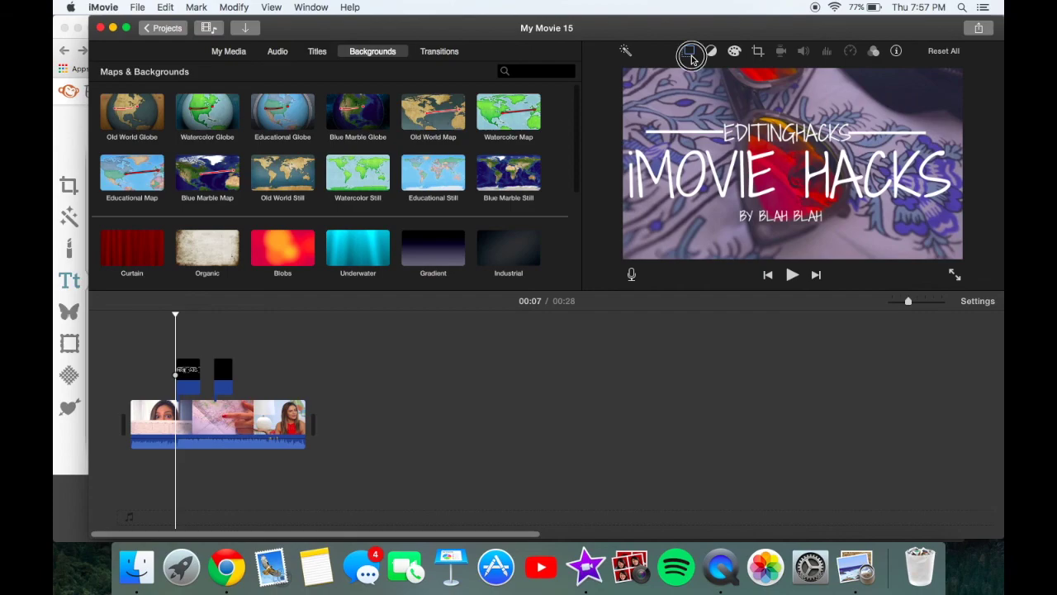
pyautogui.click(689, 54)
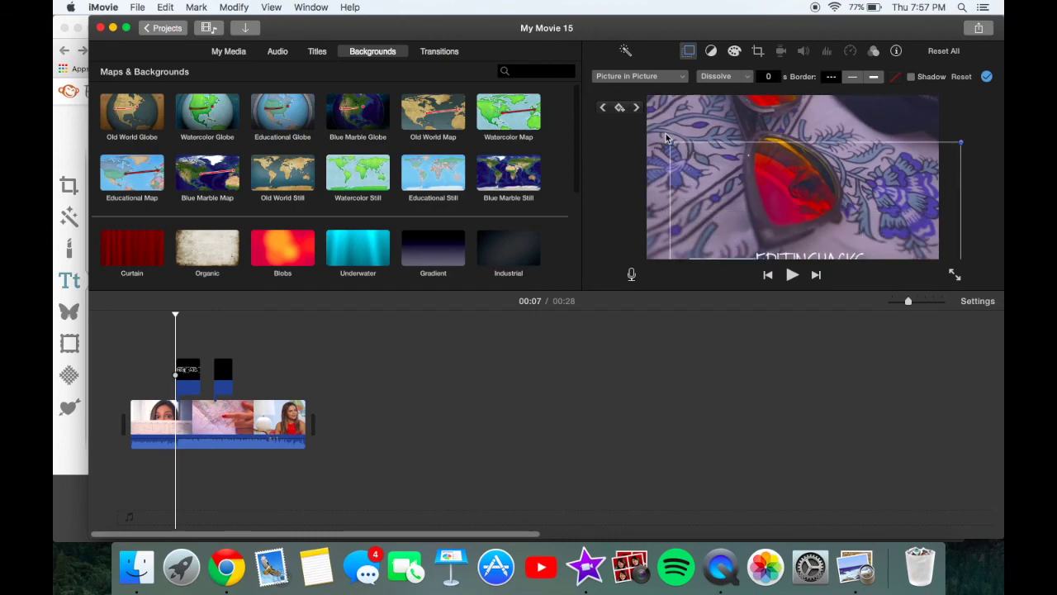
pyautogui.moveTo(702, 176); pyautogui.dragTo(559, 82)
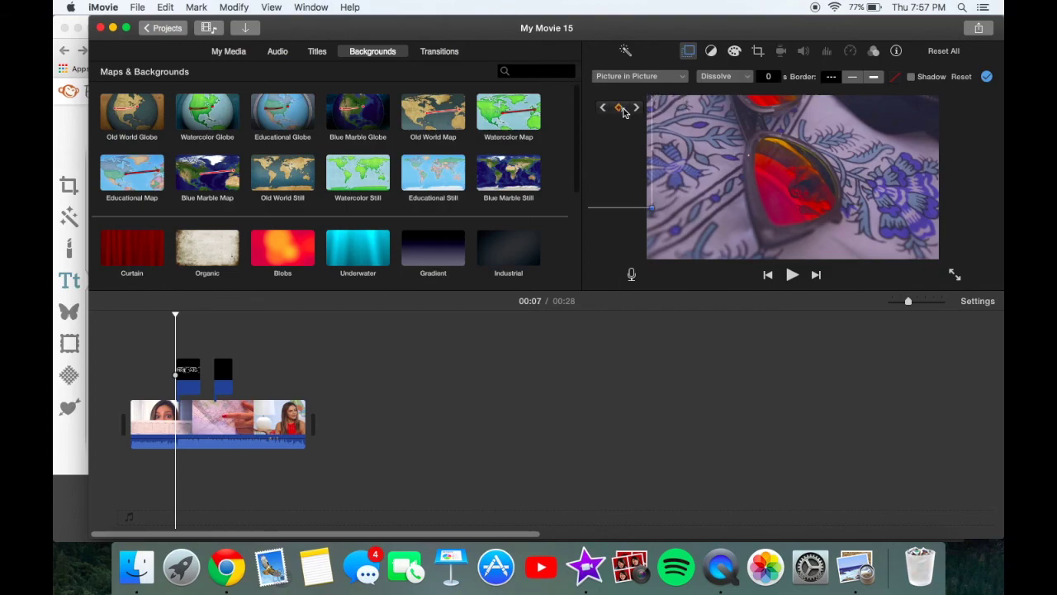
# - Further along the "iMOVIE HACKS" overlay, move its frame across and beyond the video's upper-right corner to animate the title
pyautogui.press('space')
pyautogui.press('space')
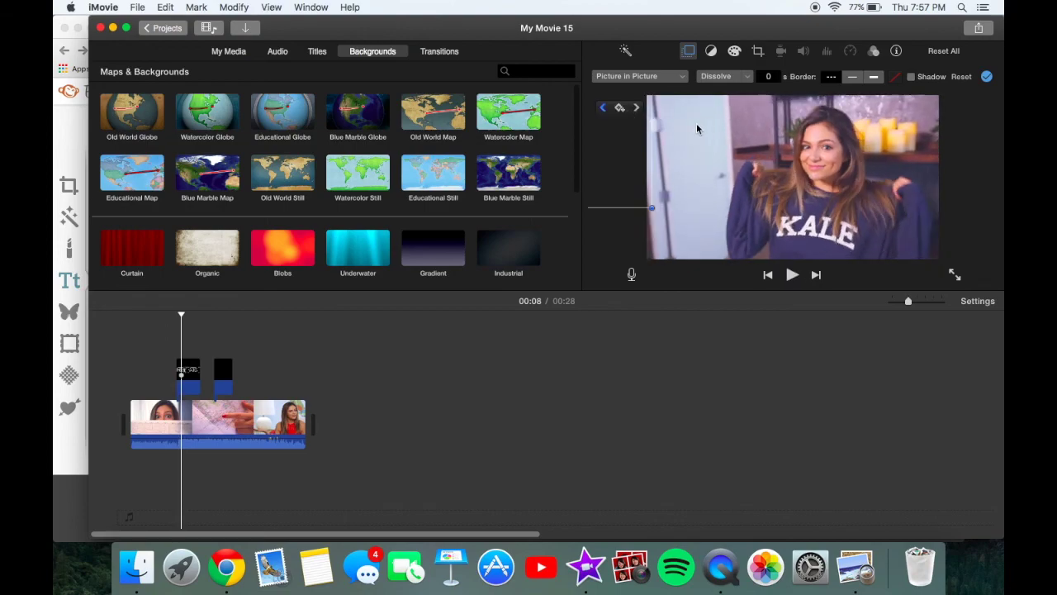
pyautogui.moveTo(648, 128); pyautogui.dragTo(1000, 85)
# - Play back the animated "iMOVIE HACKS" title to examine its motion, and return the playhead to the "ROOM TOUR" overlay
pyautogui.press('space')
pyautogui.press('space')
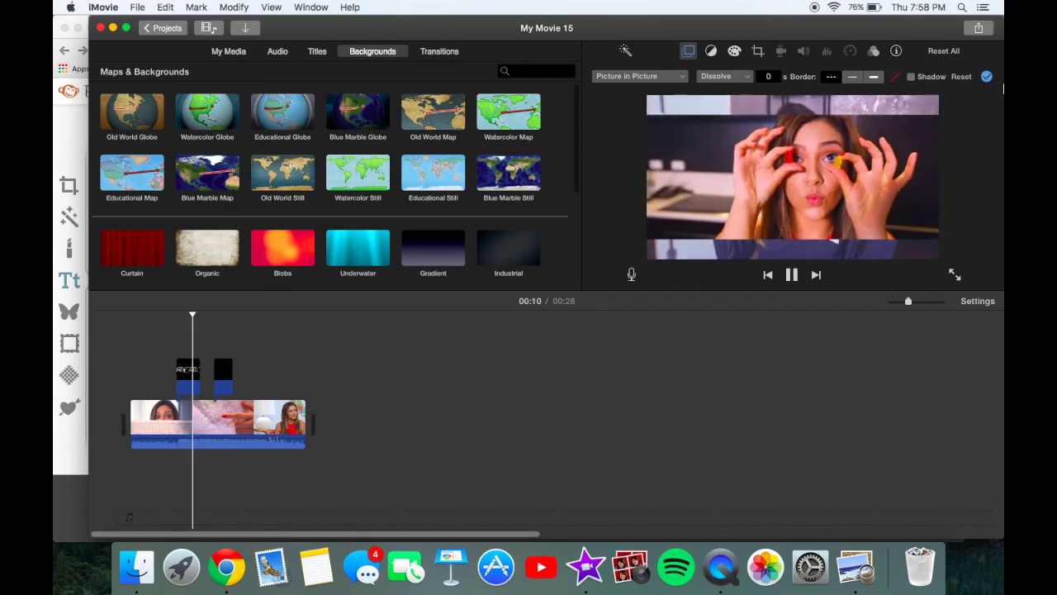
pyautogui.press('space')
pyautogui.click(174, 339)
pyautogui.press('space')
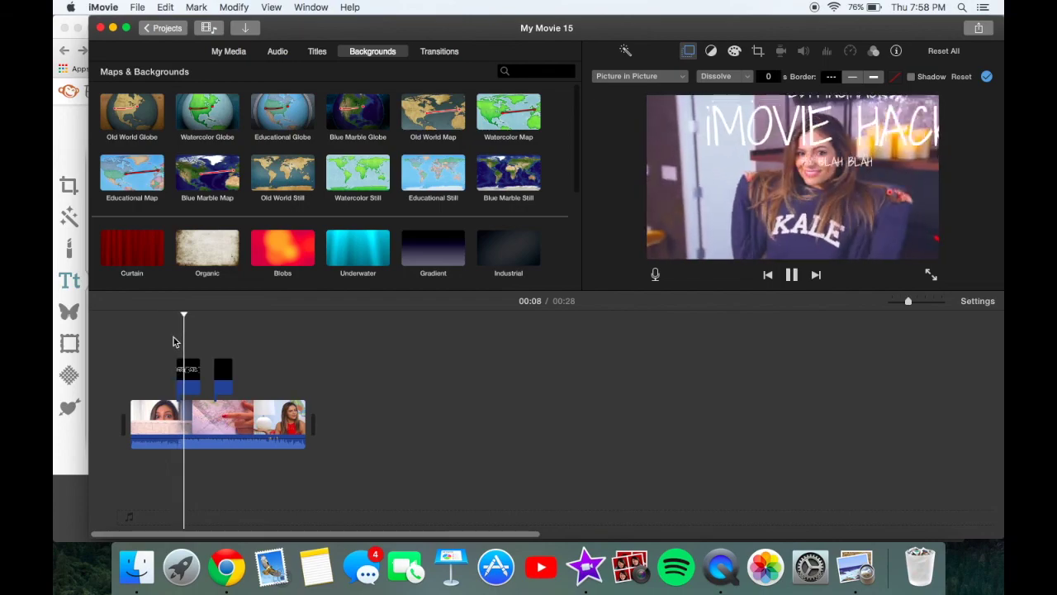
pyautogui.press('space')
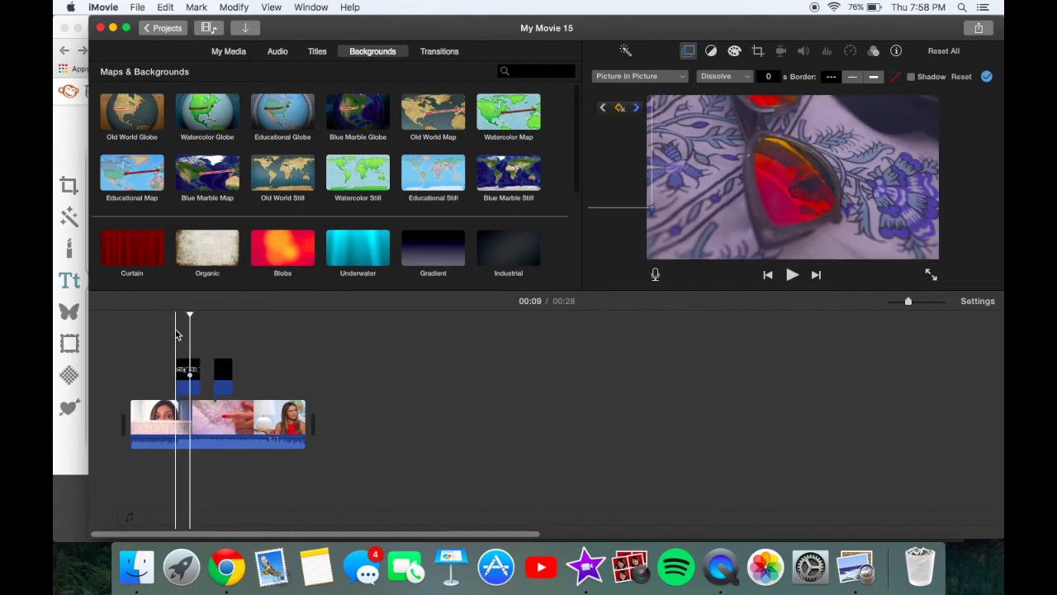
pyautogui.click(223, 322)
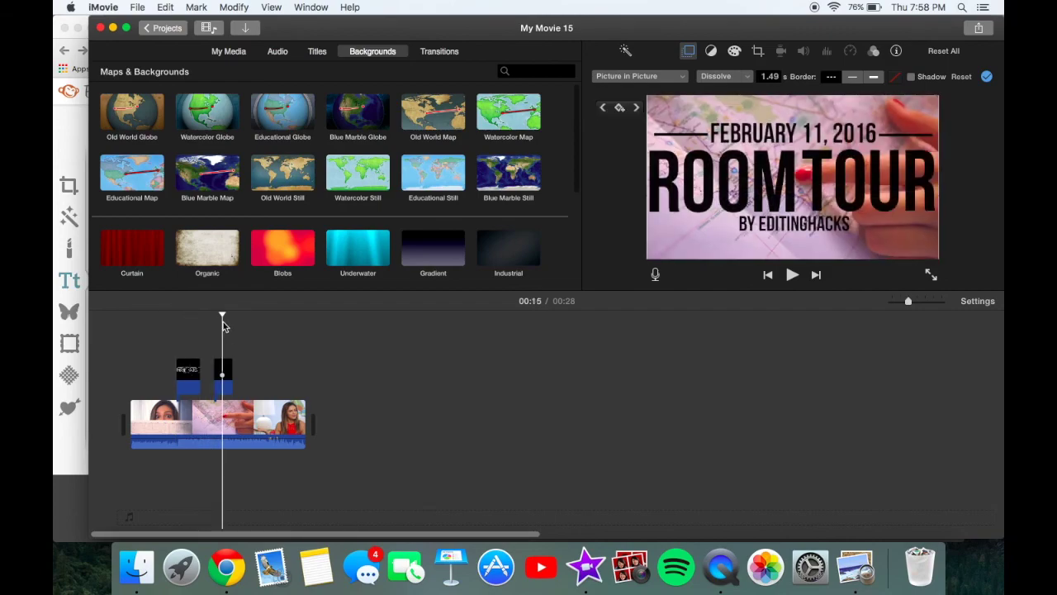